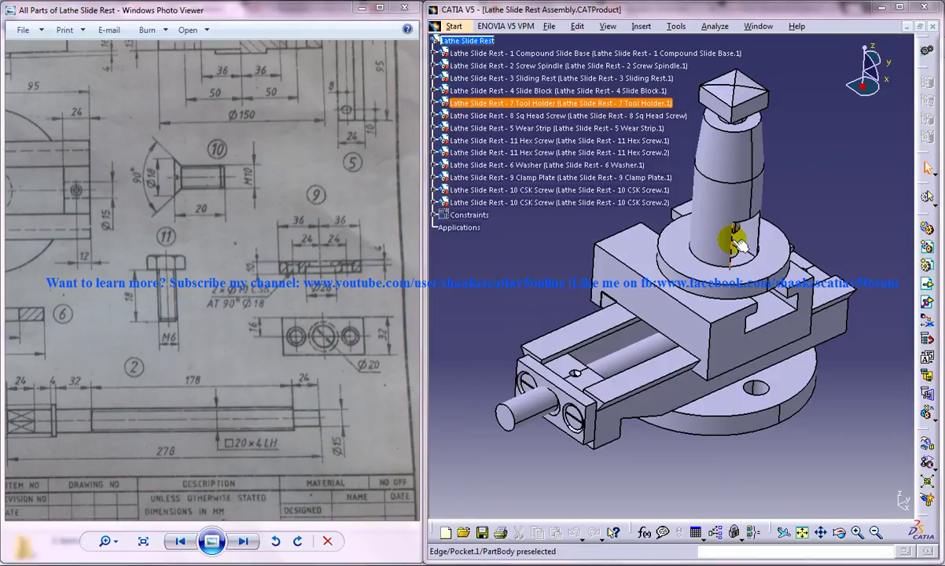
Examine the lathe slide rest assembly model alongside its part detail drawing and its assembly drawing
{"action": "middle_click_drag", "start_coordinate": [734, 240], "coordinate": [707, 256]}
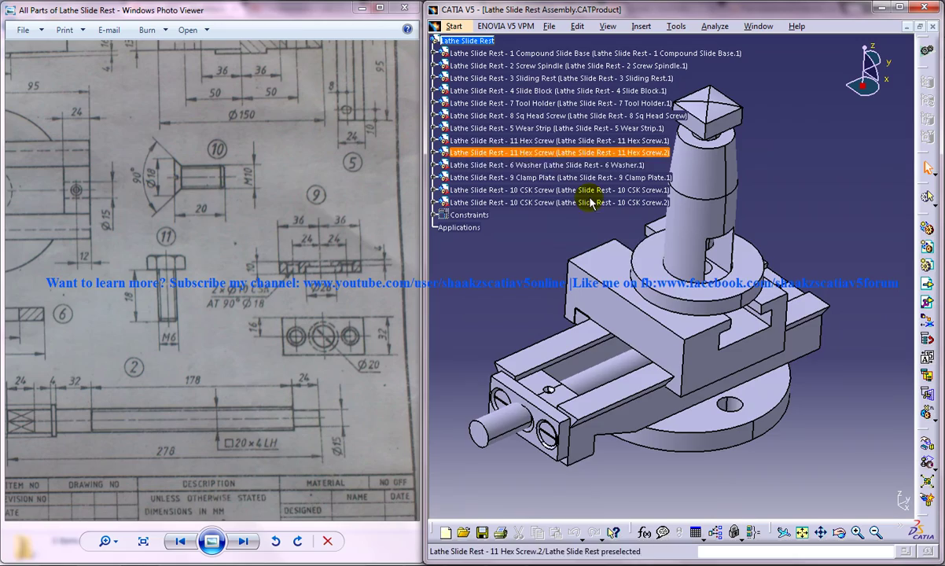
{"action": "mouse_move", "coordinate": [621, 250]}
{"action": "middle_mouse_down"}
{"action": "mouse_move", "coordinate": [624, 234]}
{"action": "mouse_move", "coordinate": [637, 260]}
{"action": "mouse_move", "coordinate": [755, 303]}
{"action": "mouse_move", "coordinate": [624, 281]}
{"action": "mouse_move", "coordinate": [622, 333]}
{"action": "mouse_move", "coordinate": [569, 285]}
{"action": "mouse_move", "coordinate": [660, 310]}
{"action": "mouse_move", "coordinate": [581, 283]}
{"action": "middle_mouse_up"}
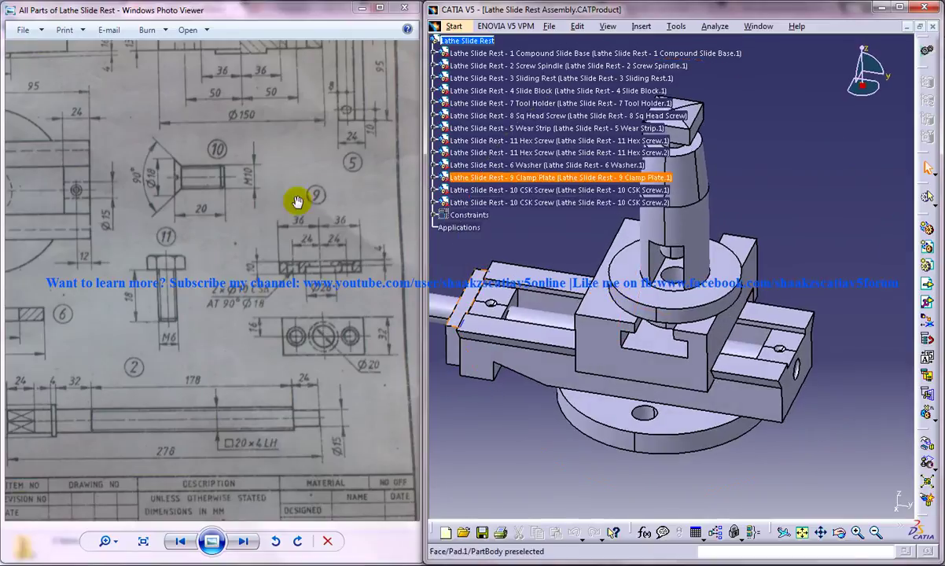
{"action": "scroll", "coordinate": [173, 299], "scroll_direction": "down", "scroll_amount": 2}
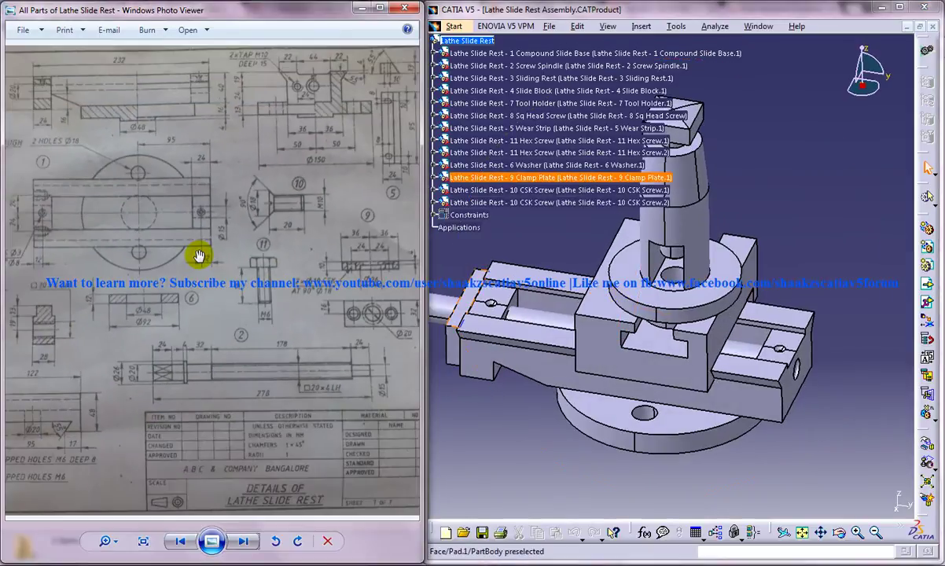
{"action": "mouse_move", "coordinate": [203, 233]}
{"action": "left_mouse_down"}
{"action": "mouse_move", "coordinate": [152, 213]}
{"action": "mouse_move", "coordinate": [261, 238]}
{"action": "mouse_move", "coordinate": [167, 239]}
{"action": "left_mouse_up"}
{"action": "left_click_drag", "start_coordinate": [309, 218], "coordinate": [224, 220]}
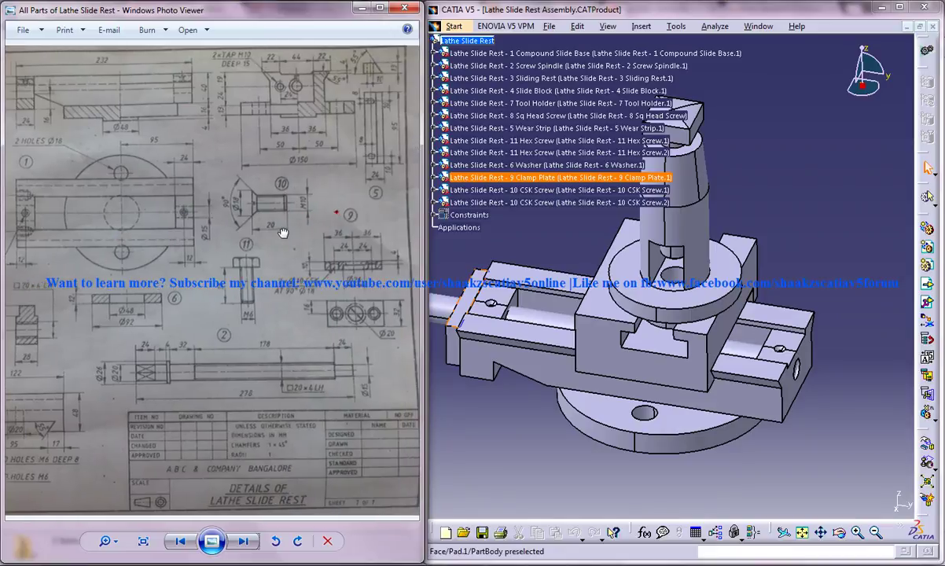
{"action": "left_click", "coordinate": [242, 542]}
{"action": "scroll", "coordinate": [254, 232], "scroll_direction": "up", "scroll_amount": 4}
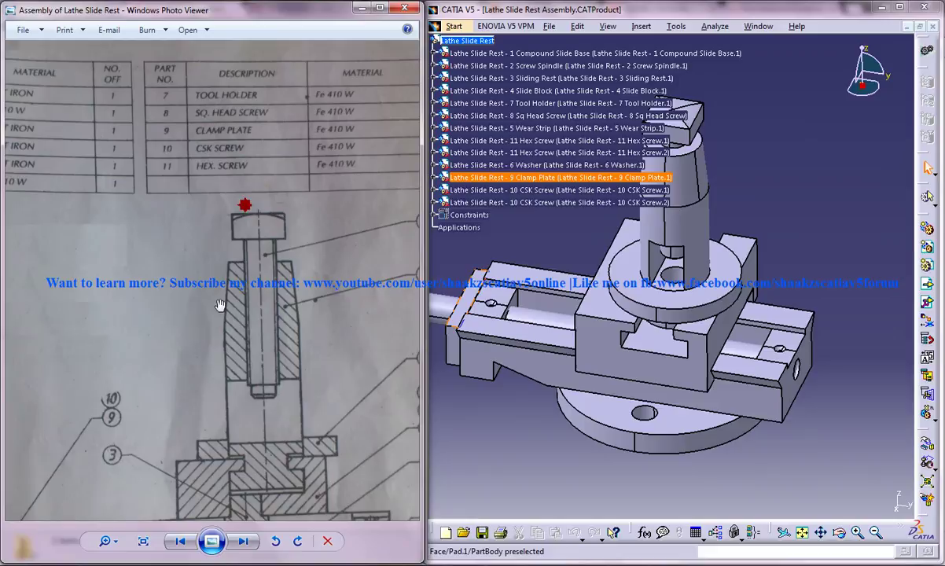
{"action": "left_click_drag", "start_coordinate": [286, 267], "coordinate": [228, 206]}
{"action": "mouse_move", "coordinate": [309, 258]}
{"action": "left_mouse_down"}
{"action": "mouse_move", "coordinate": [234, 198]}
{"action": "mouse_move", "coordinate": [260, 255]}
{"action": "mouse_move", "coordinate": [206, 235]}
{"action": "left_mouse_up"}
{"action": "scroll", "coordinate": [288, 285], "scroll_direction": "down", "scroll_amount": 1}
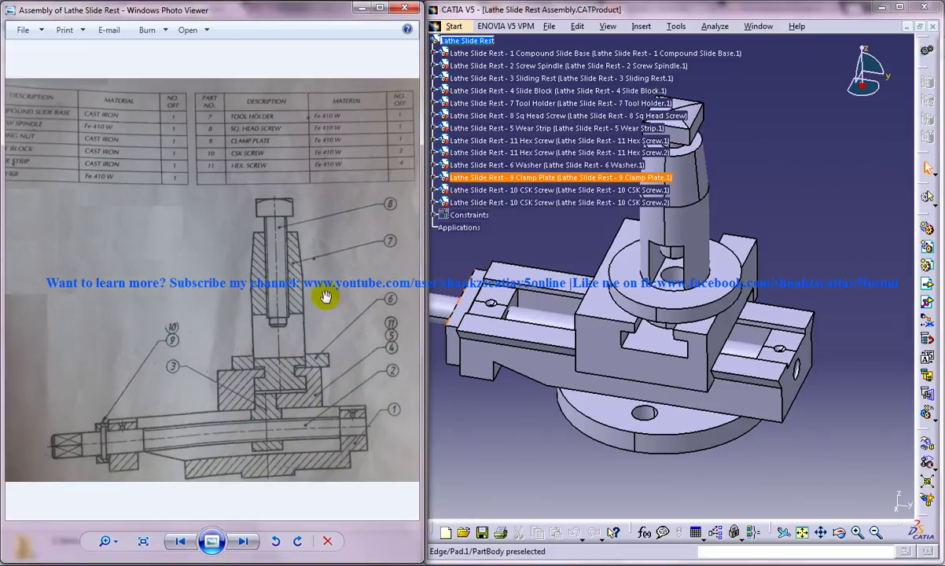
{"action": "scroll", "coordinate": [354, 292], "scroll_direction": "down", "scroll_amount": 1}
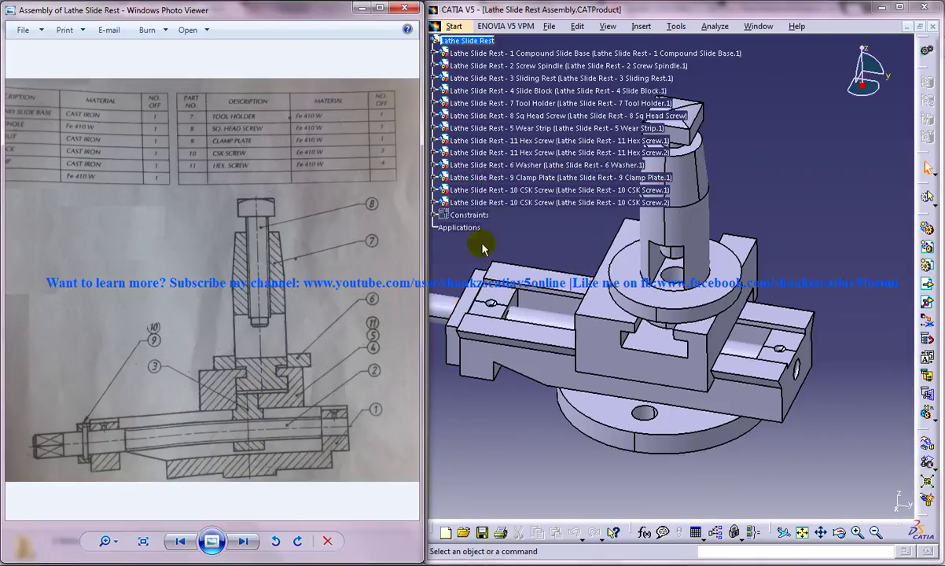
{"action": "middle_click_drag", "start_coordinate": [615, 289], "coordinate": [795, 383]}
Switch to the open Lathe Slide Rest - 9 Clamp Plate part and inspect its three holes from several angles
{"action": "left_click", "coordinate": [757, 26]}
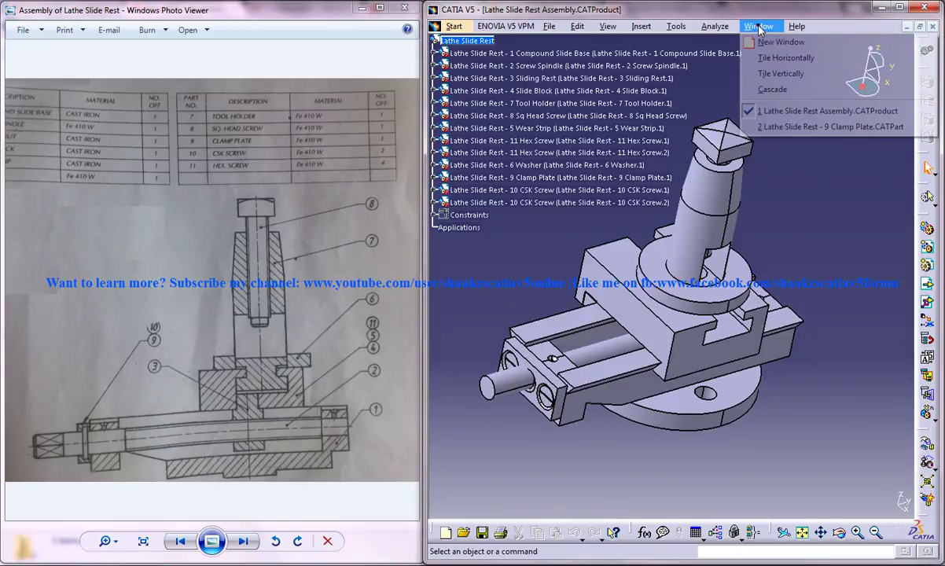
{"action": "left_click", "coordinate": [809, 129]}
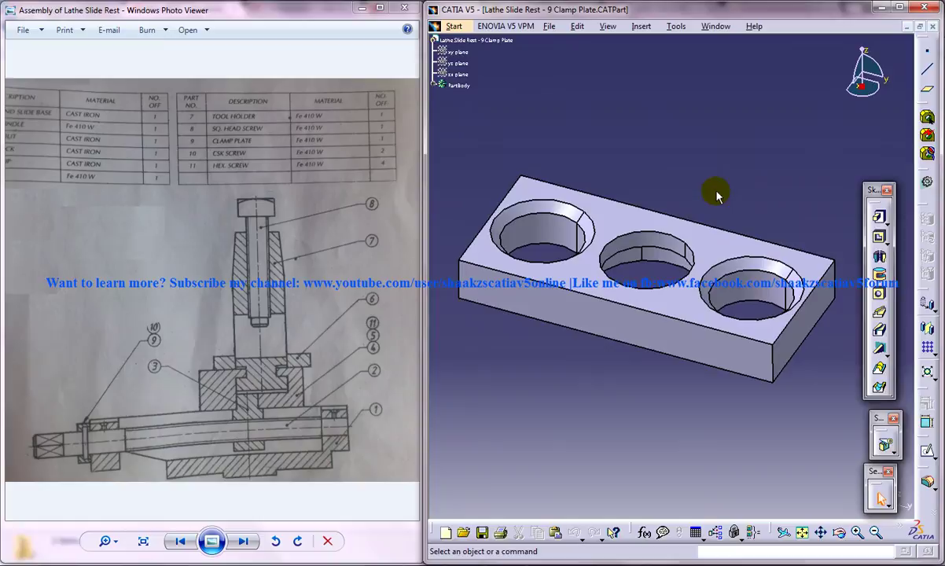
{"action": "mouse_move", "coordinate": [726, 202]}
{"action": "middle_mouse_down"}
{"action": "mouse_move", "coordinate": [746, 258]}
{"action": "mouse_move", "coordinate": [573, 321]}
{"action": "mouse_move", "coordinate": [536, 296]}
{"action": "middle_mouse_up"}
{"action": "mouse_move", "coordinate": [686, 221]}
{"action": "middle_mouse_down"}
{"action": "mouse_move", "coordinate": [586, 380]}
{"action": "mouse_move", "coordinate": [569, 299]}
{"action": "mouse_move", "coordinate": [655, 276]}
{"action": "mouse_move", "coordinate": [670, 292]}
{"action": "middle_mouse_up"}
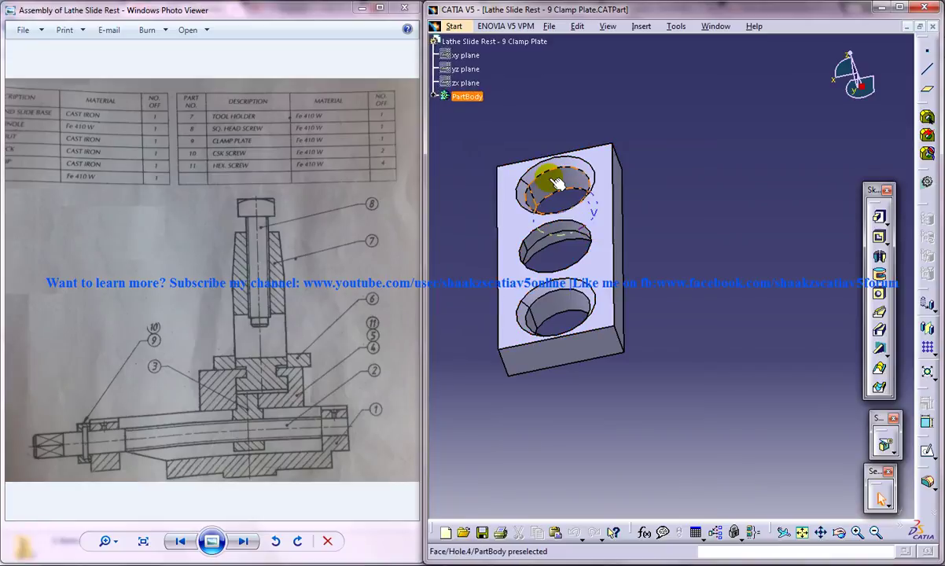
{"action": "middle_click_drag", "start_coordinate": [547, 235], "coordinate": [635, 240]}
{"action": "middle_click_drag", "start_coordinate": [571, 343], "coordinate": [569, 376]}
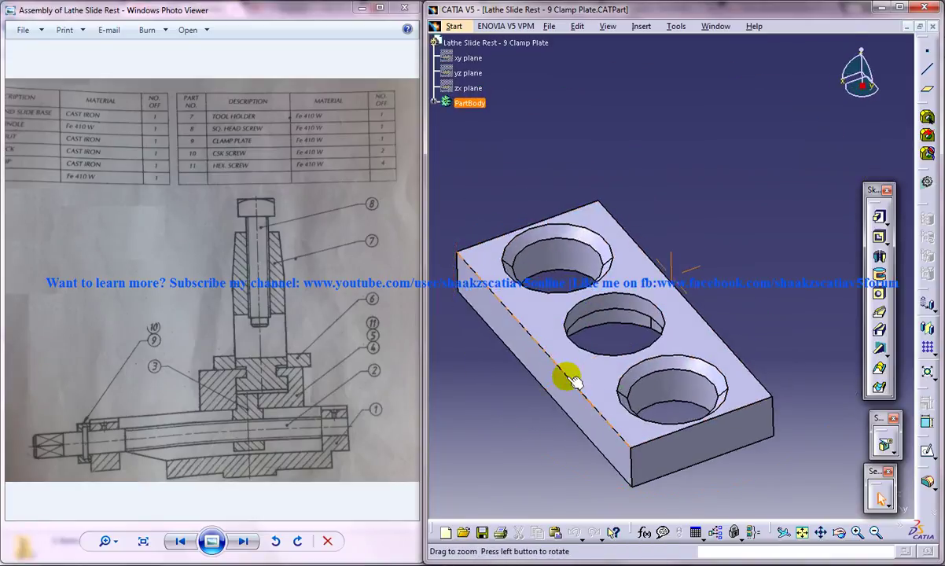
{"action": "middle_click_drag", "start_coordinate": [614, 314], "coordinate": [621, 334]}
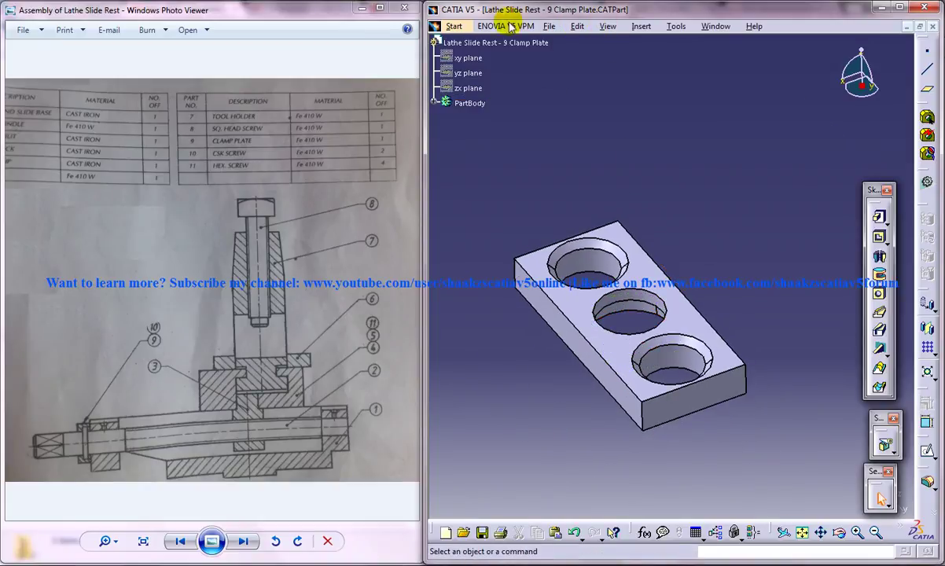
Create a new Part Design part named "Lathe Slide Rest - 9 Clamp Plate"
{"action": "left_click", "coordinate": [453, 28]}
{"action": "mouse_move", "coordinate": [492, 58]}
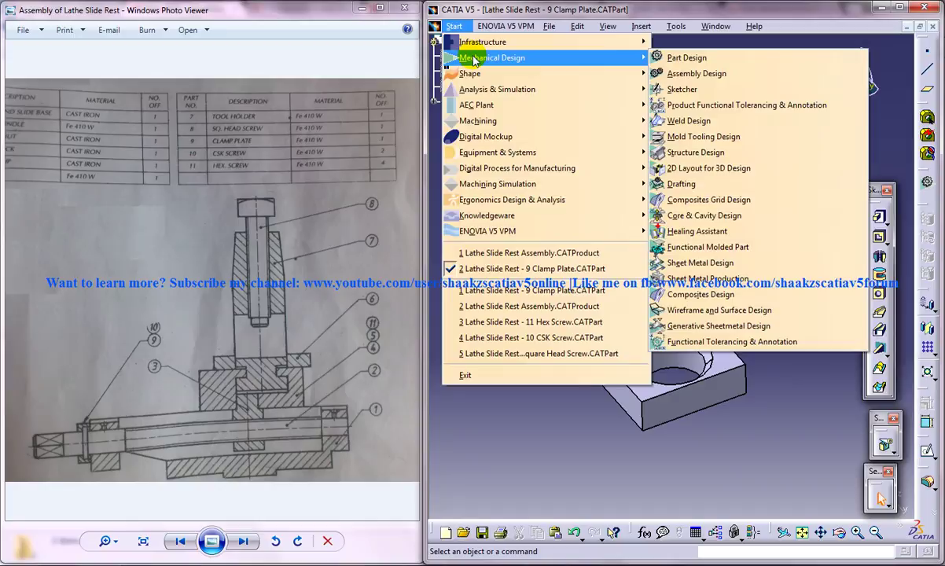
{"action": "left_click", "coordinate": [680, 59]}
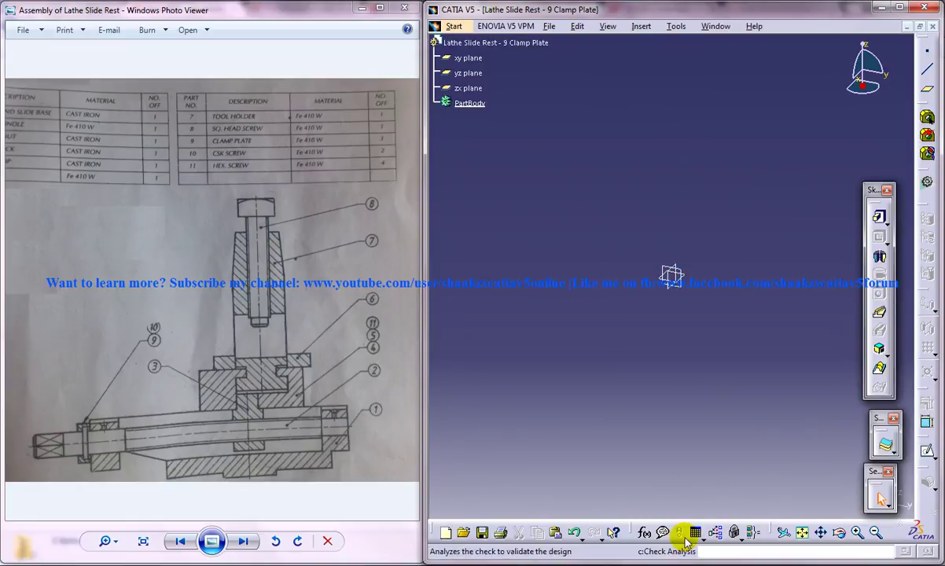
{"action": "mouse_move", "coordinate": [668, 565]}
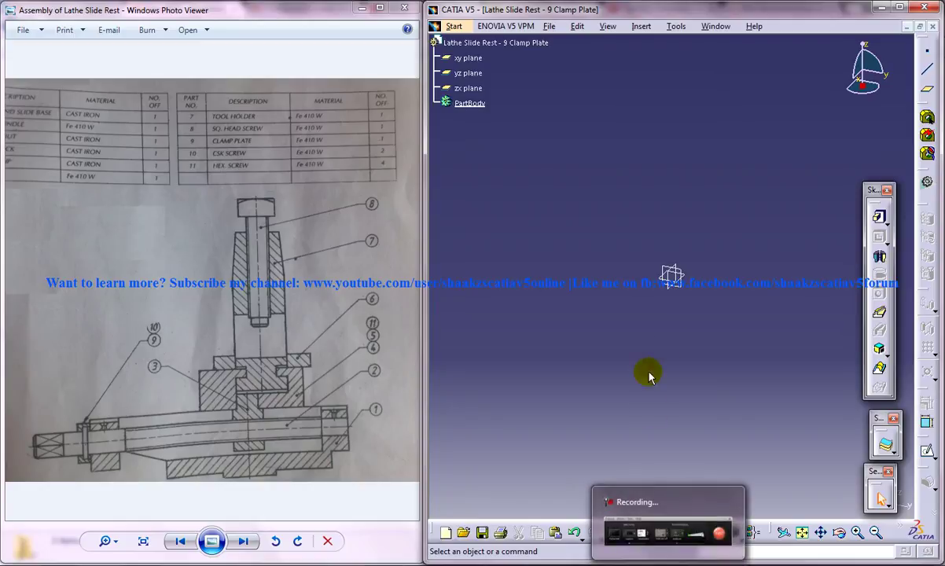
{"action": "middle_click_drag", "start_coordinate": [680, 322], "coordinate": [679, 330]}
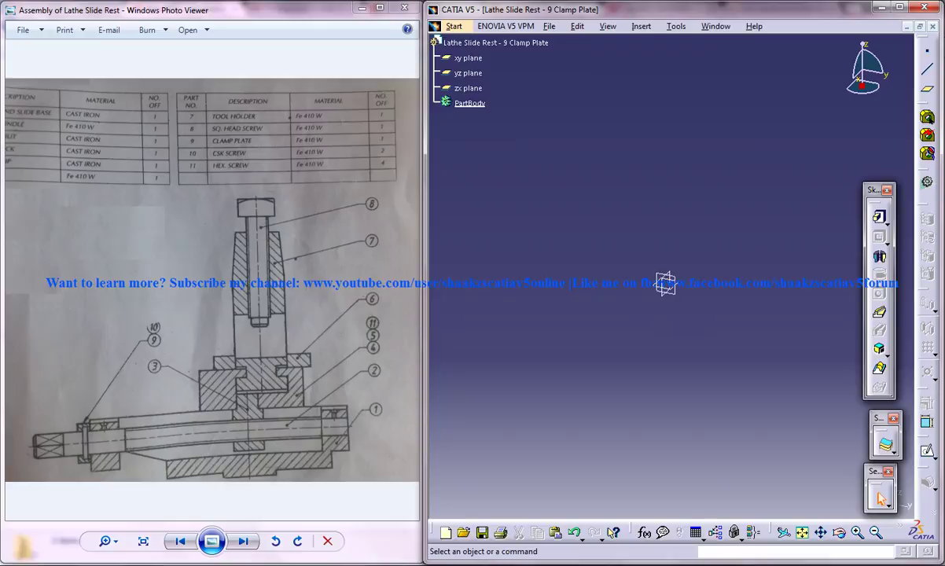
Show item 9 in the All Parts drawing and sketch an origin-centered rectangle about 91 by 59 mm on the xy plane
{"action": "left_click", "coordinate": [243, 541]}
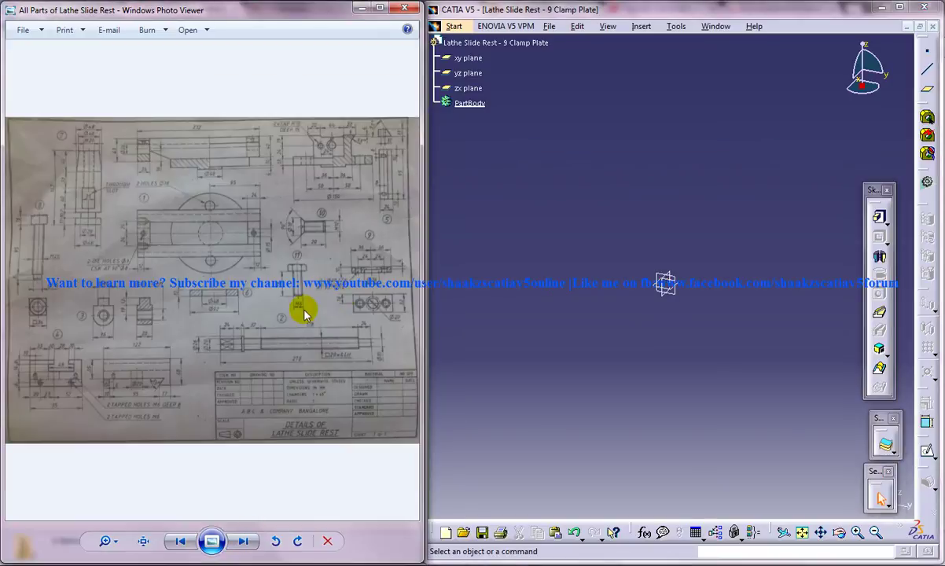
{"action": "scroll", "coordinate": [336, 291], "scroll_direction": "up", "scroll_amount": 5}
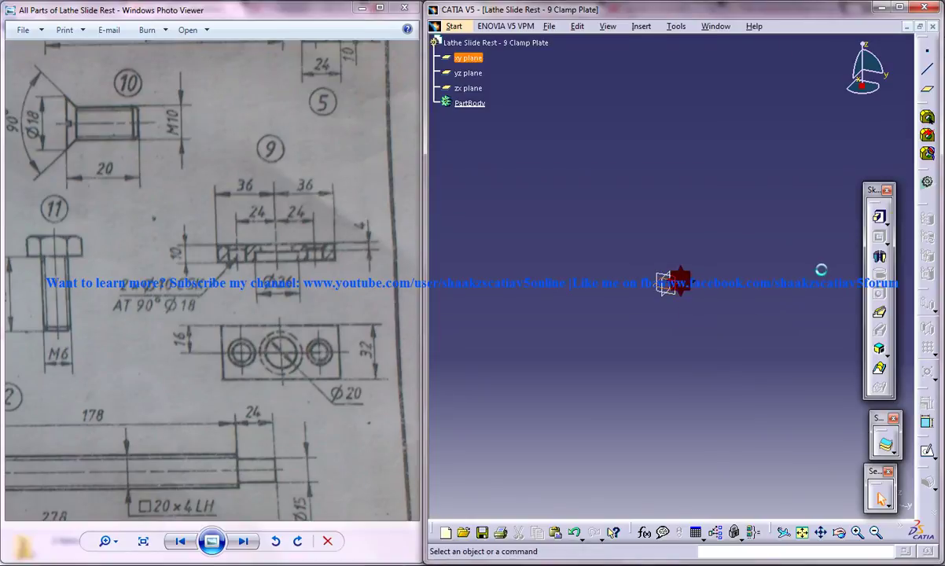
{"action": "left_click", "coordinate": [927, 452]}
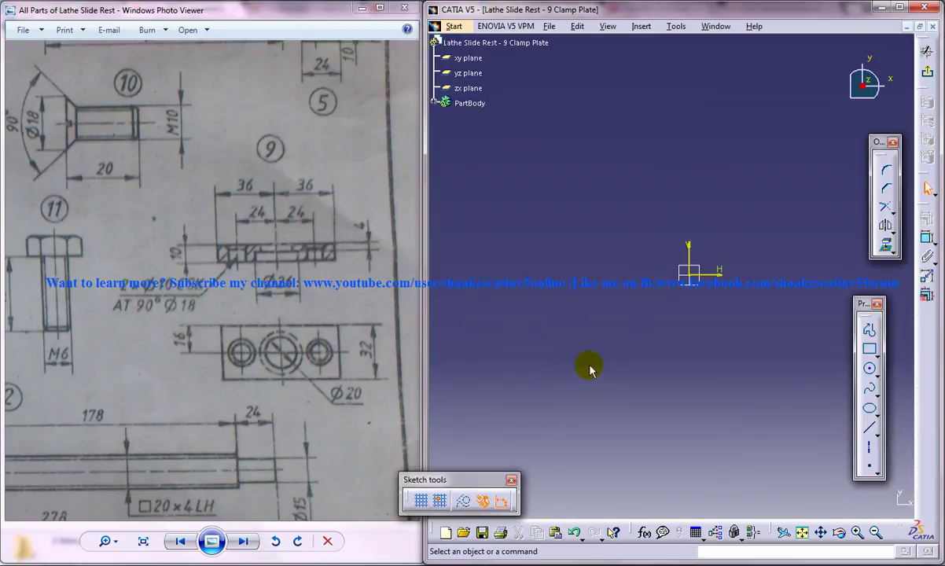
{"action": "left_click", "coordinate": [875, 355]}
{"action": "left_click", "coordinate": [913, 370]}
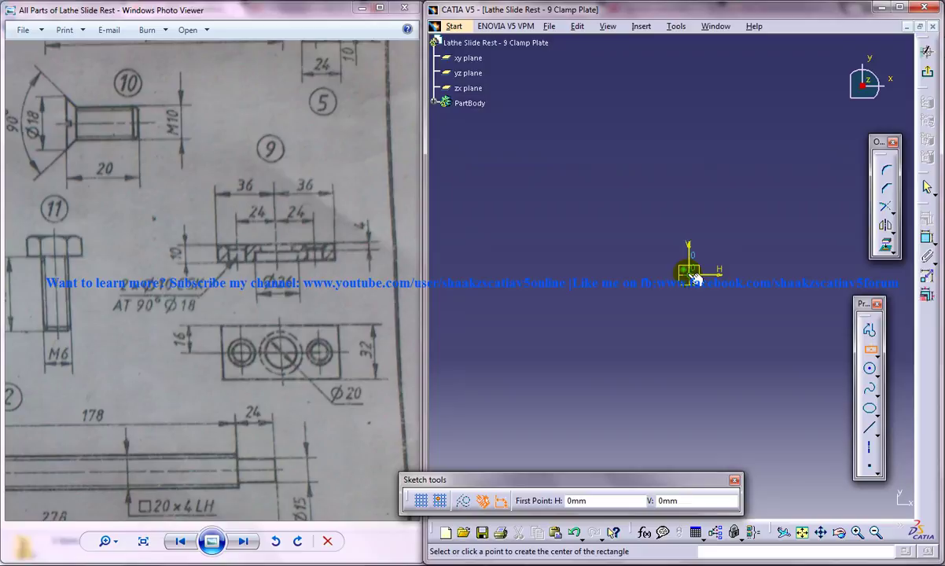
{"action": "left_click", "coordinate": [694, 276]}
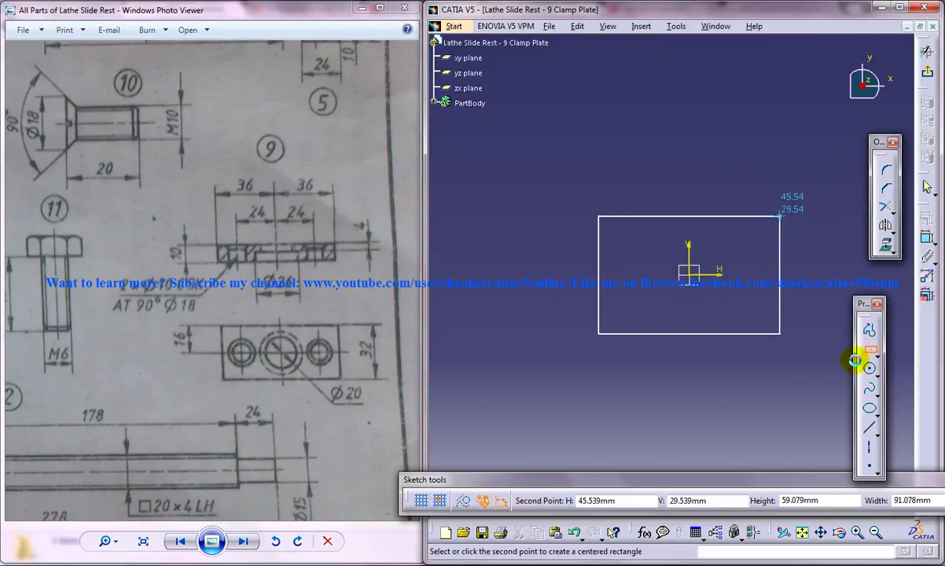
Dimension the rectangle's width to 72 mm and its height to 32 mm
{"action": "left_click", "coordinate": [926, 238]}
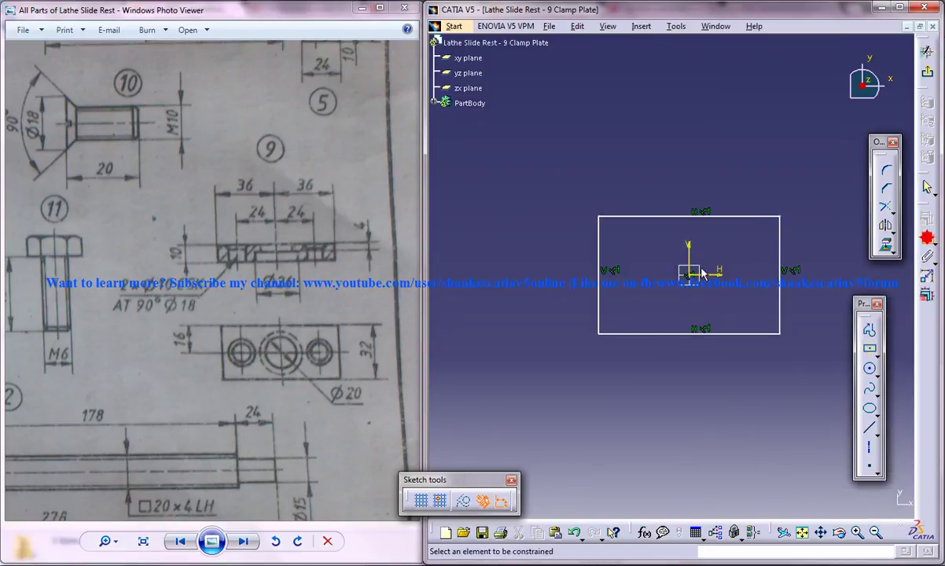
{"action": "left_click", "coordinate": [640, 216]}
{"action": "double_click", "coordinate": [639, 187]}
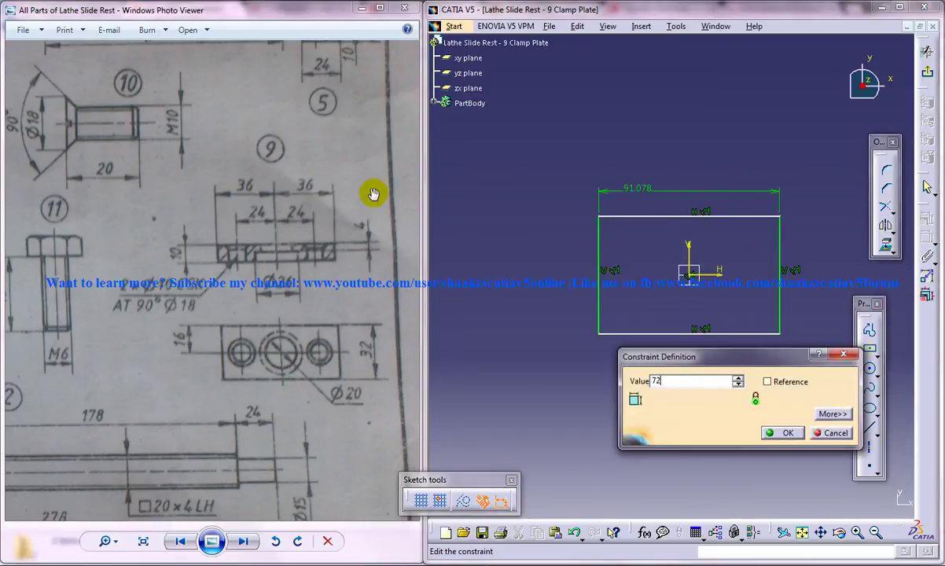
{"action": "key", "text": "Return"}
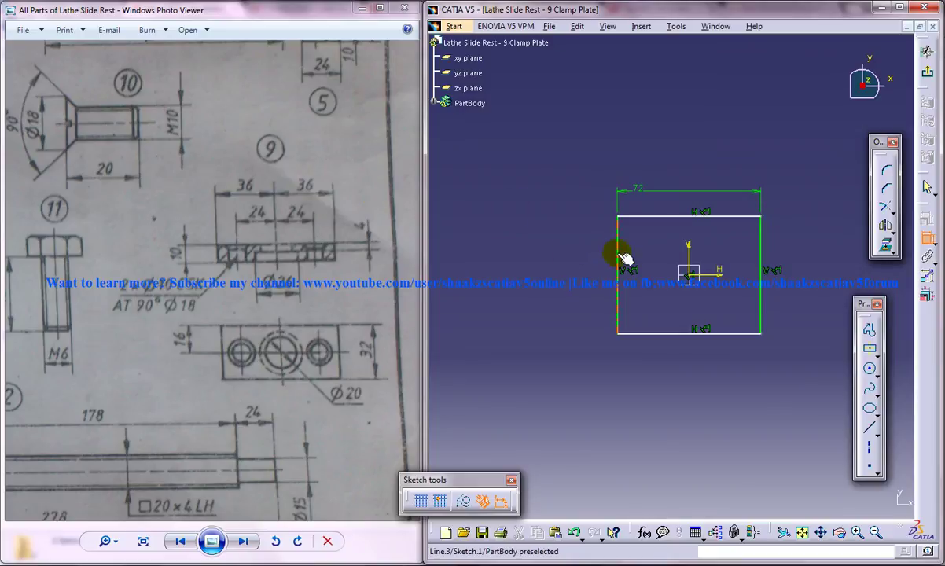
{"action": "left_click", "coordinate": [623, 257]}
{"action": "double_click", "coordinate": [611, 249]}
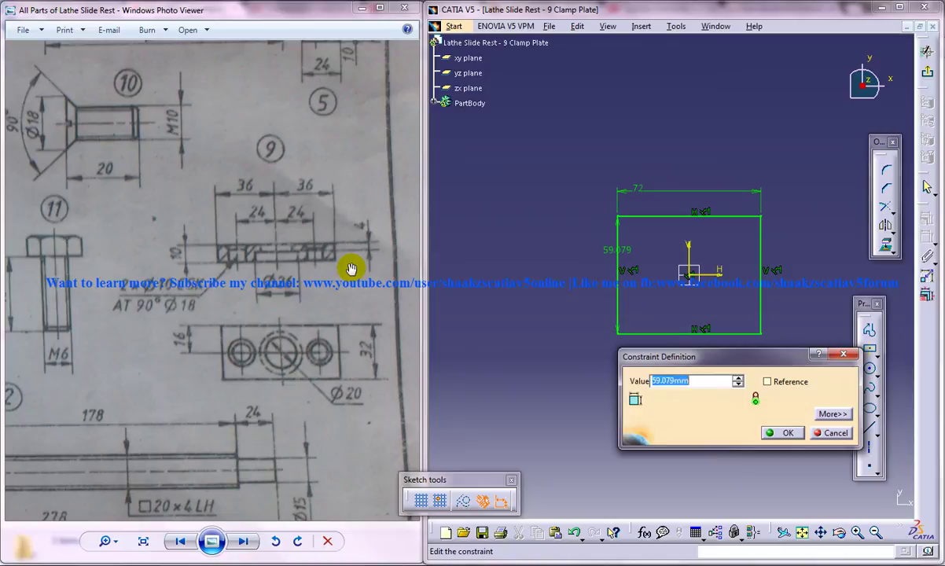
{"action": "type", "text": "32"}
{"action": "key", "text": "Return"}
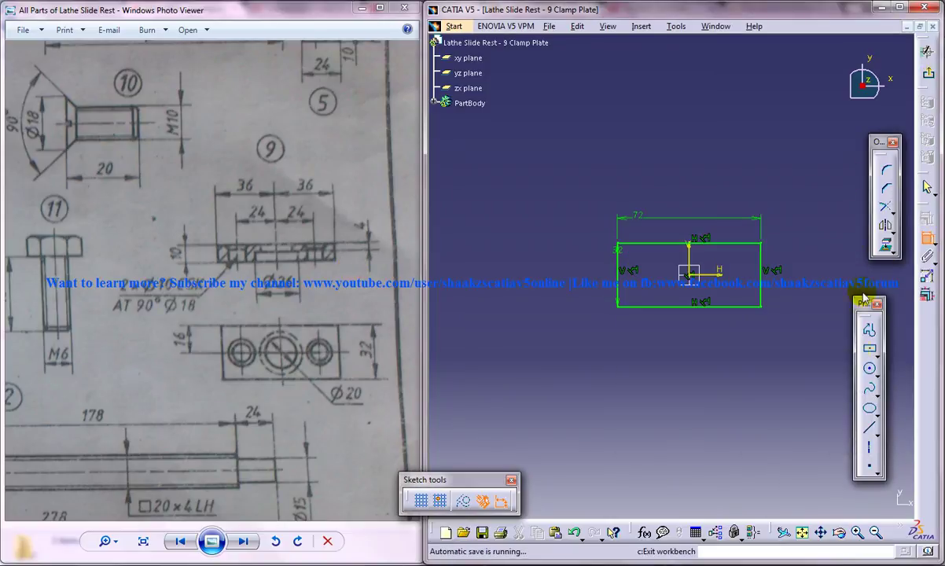
Exit the sketch and pad the rectangle 10 mm to form the clamp plate body
{"action": "left_click", "coordinate": [880, 244]}
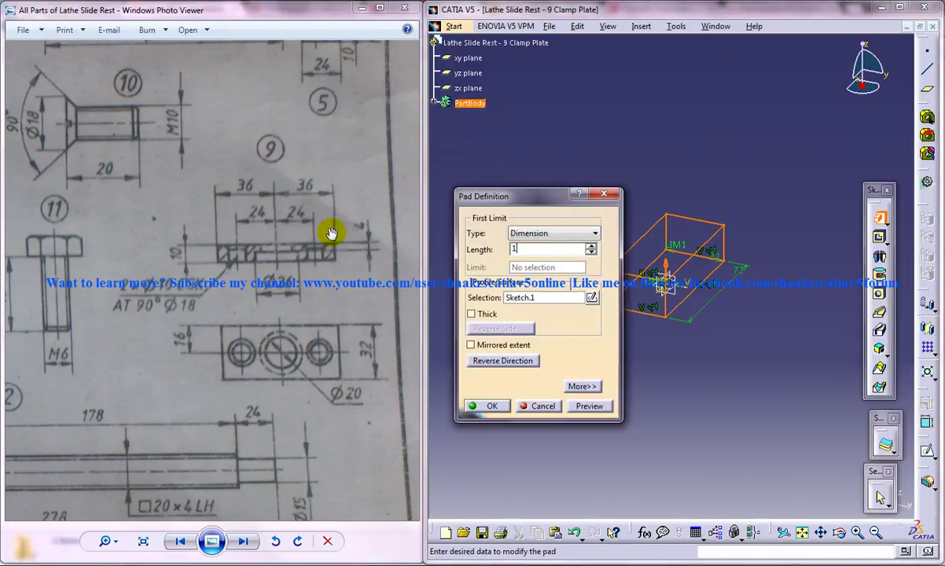
{"action": "key", "text": "Return"}
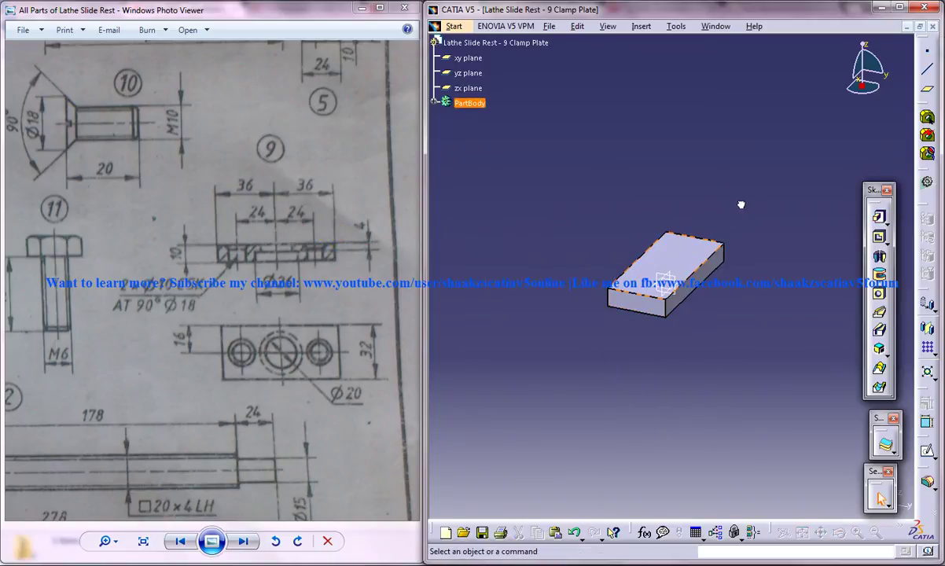
{"action": "mouse_move", "coordinate": [629, 275]}
{"action": "middle_mouse_down"}
{"action": "mouse_move", "coordinate": [641, 277]}
{"action": "mouse_move", "coordinate": [648, 246]}
{"action": "mouse_move", "coordinate": [628, 260]}
{"action": "middle_mouse_up"}
{"action": "left_click", "coordinate": [631, 193]}
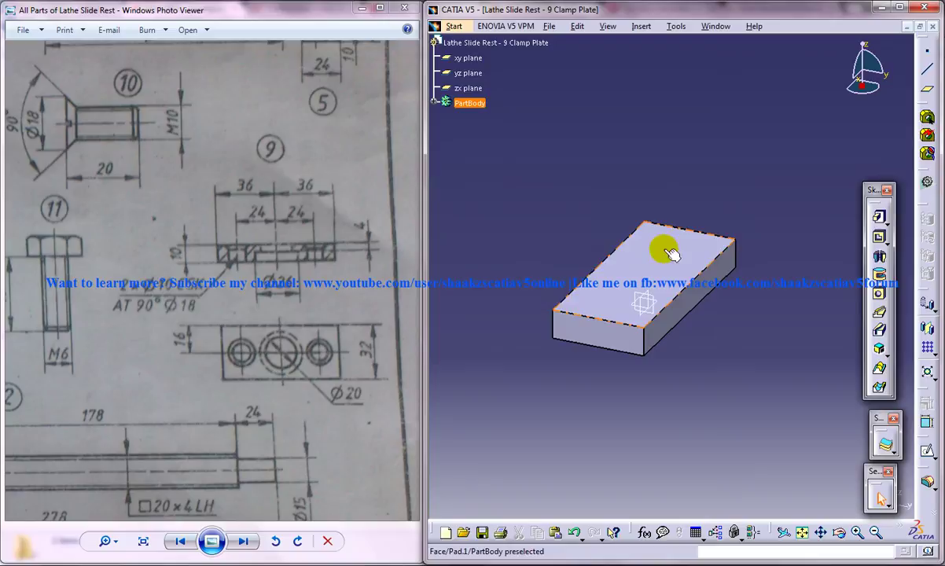
{"action": "left_click", "coordinate": [665, 250]}
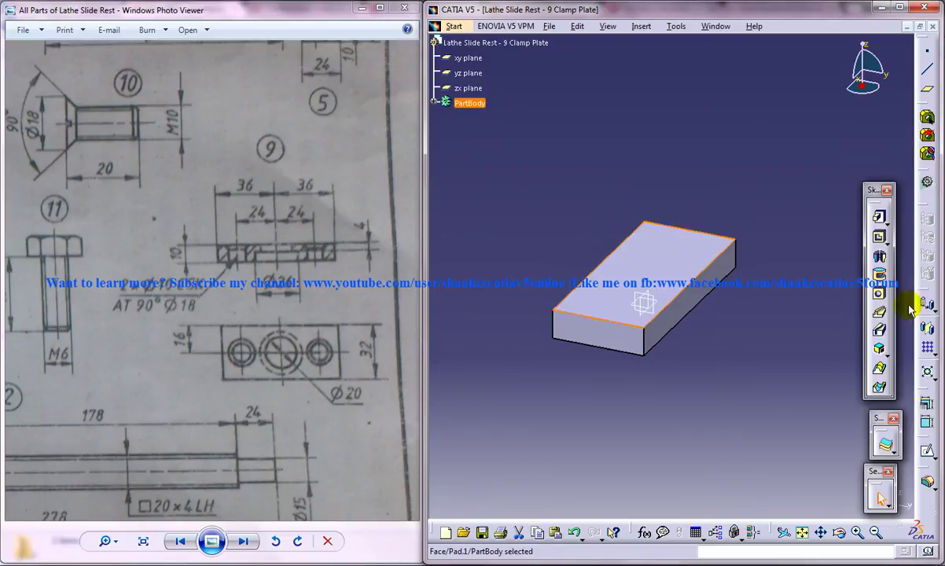
{"action": "left_click", "coordinate": [885, 444]}
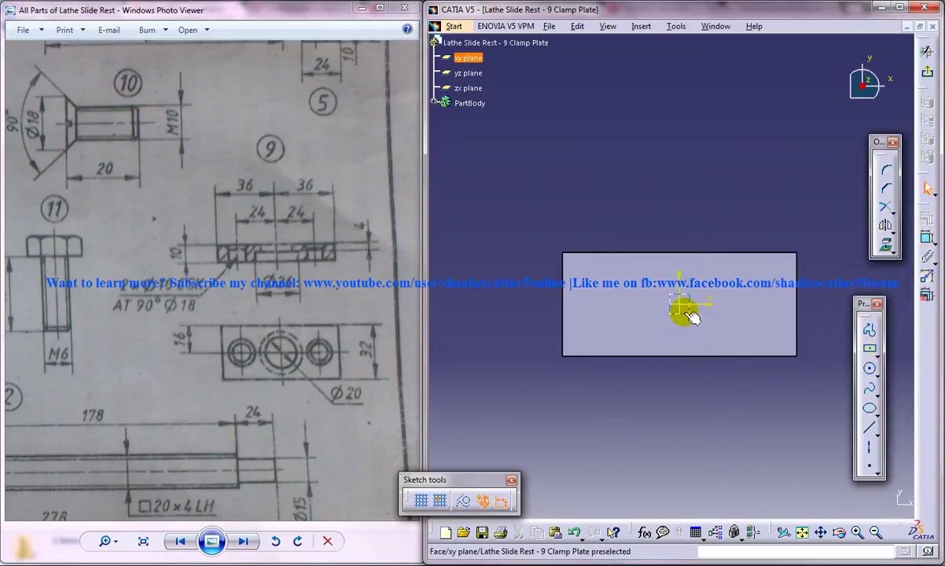
{"action": "middle_click_drag", "start_coordinate": [682, 268], "coordinate": [580, 238]}
{"action": "left_click", "coordinate": [641, 268]}
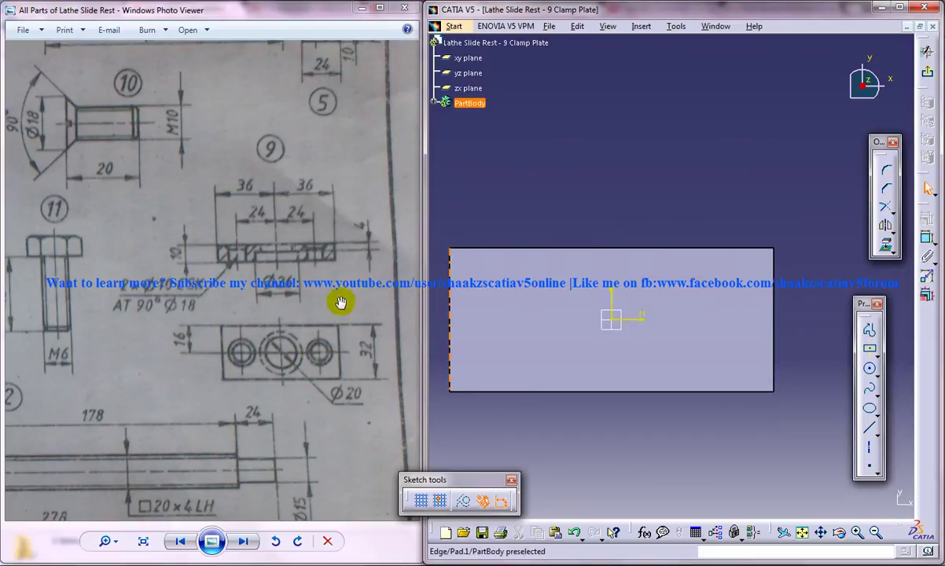
{"action": "left_click", "coordinate": [929, 73]}
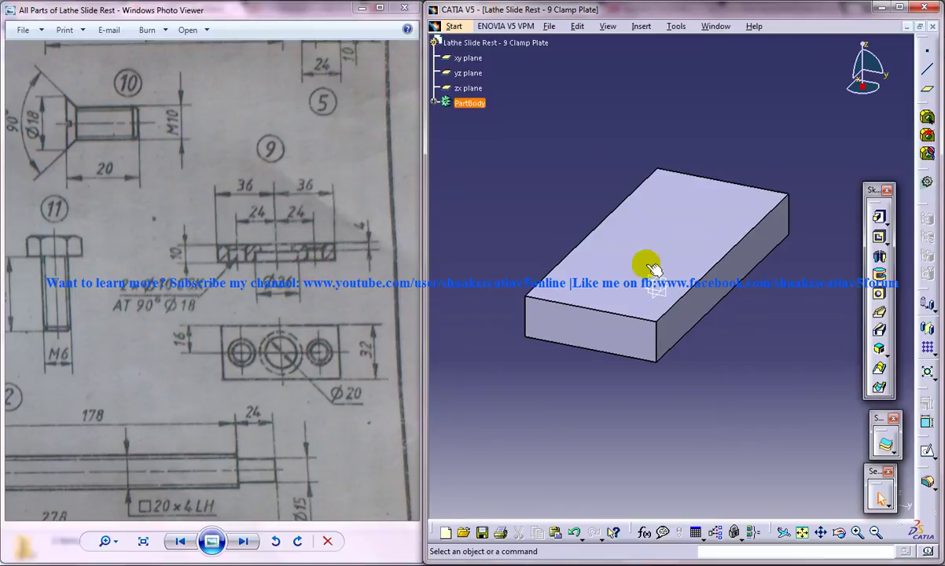
{"action": "middle_click_drag", "start_coordinate": [677, 245], "coordinate": [628, 267]}
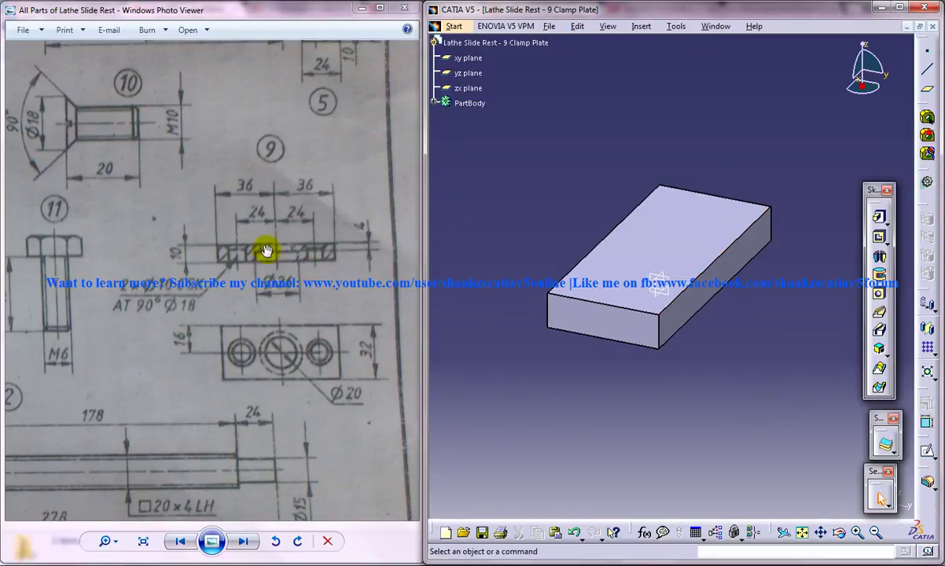
{"action": "middle_click_drag", "start_coordinate": [688, 251], "coordinate": [665, 257]}
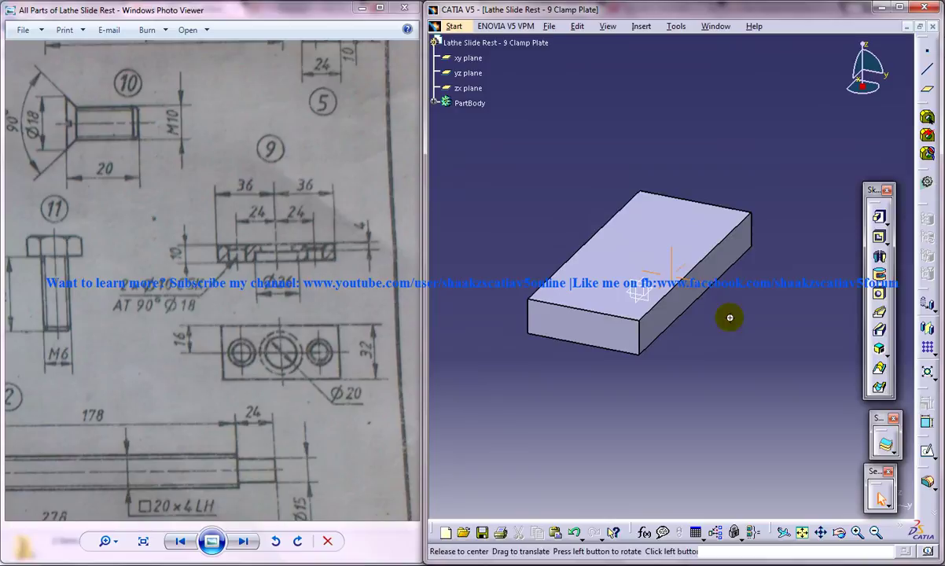
Insert a new body and define it as the in-work object
{"action": "middle_click_drag", "start_coordinate": [729, 317], "coordinate": [689, 342]}
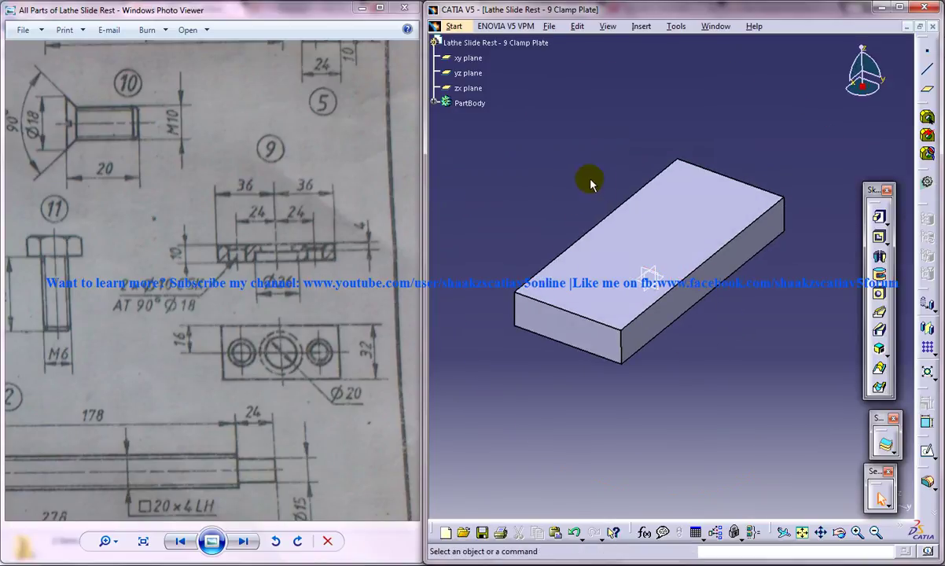
{"action": "left_click", "coordinate": [640, 26]}
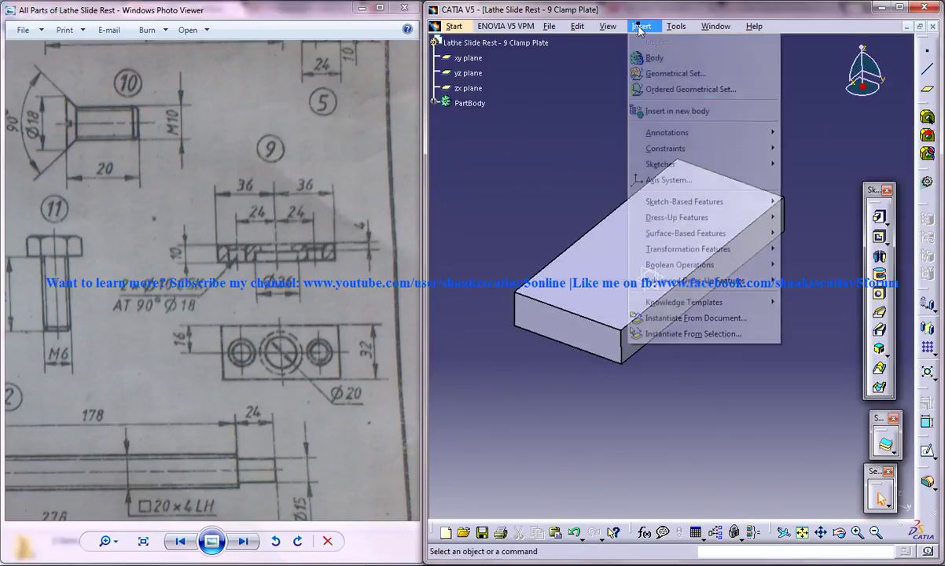
{"action": "left_click", "coordinate": [645, 57]}
{"action": "left_click", "coordinate": [778, 316]}
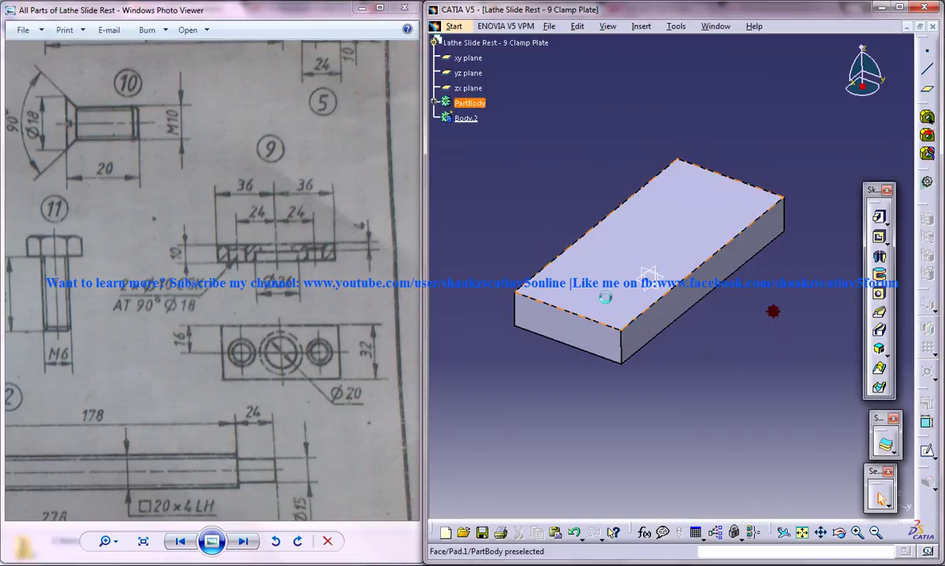
{"action": "right_click", "coordinate": [468, 118]}
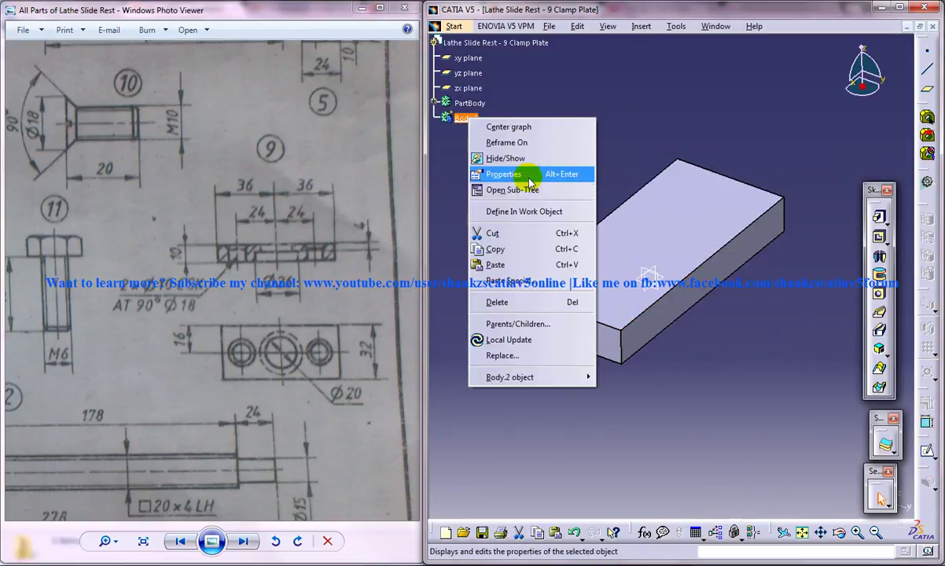
{"action": "left_click", "coordinate": [530, 213]}
{"action": "left_click", "coordinate": [757, 381]}
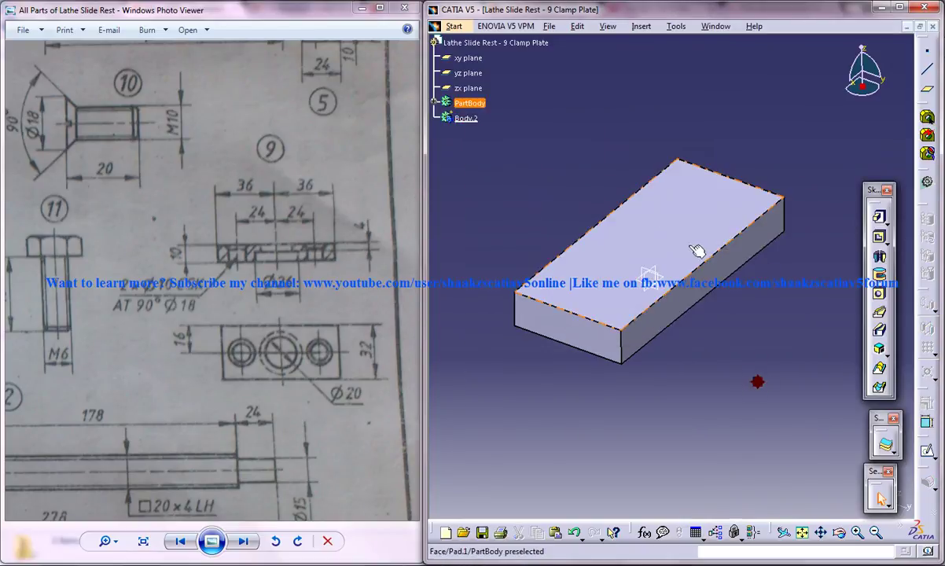
Sketch an origin-centered circle about 23 mm in diameter on the top face of the plate
{"action": "left_click", "coordinate": [672, 246]}
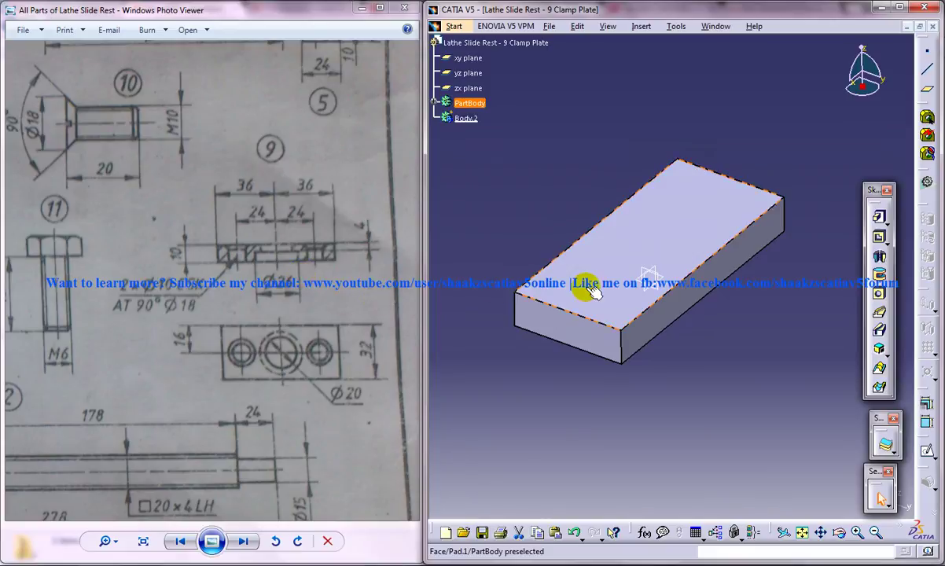
{"action": "middle_click_drag", "start_coordinate": [593, 282], "coordinate": [590, 303]}
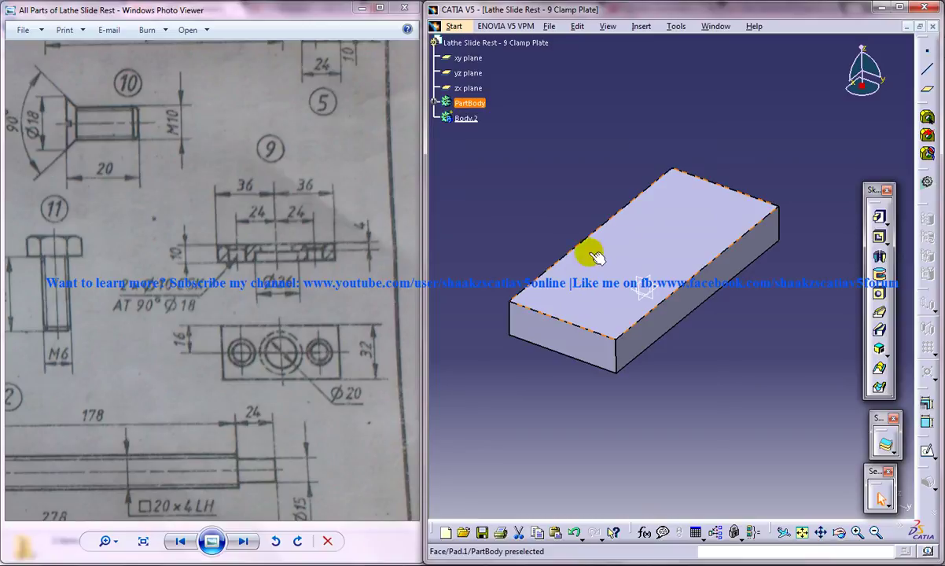
{"action": "left_click", "coordinate": [925, 447]}
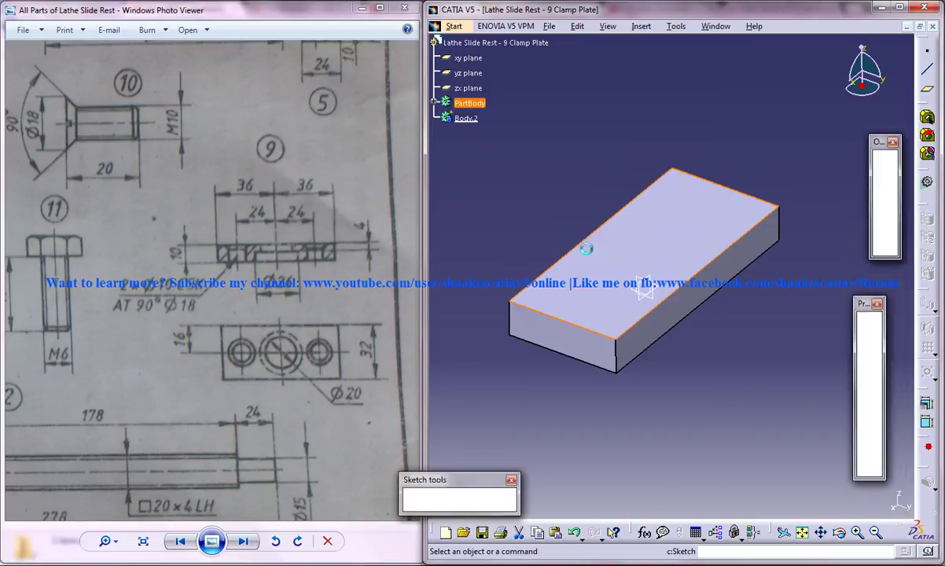
{"action": "middle_click_drag", "start_coordinate": [563, 221], "coordinate": [551, 189]}
{"action": "middle_click_drag", "start_coordinate": [627, 242], "coordinate": [629, 225]}
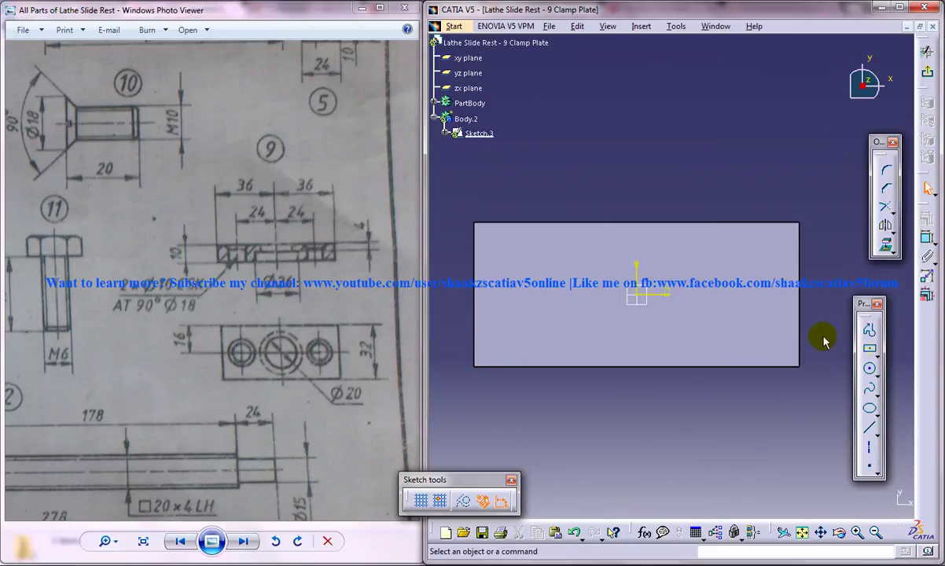
{"action": "left_click", "coordinate": [870, 368]}
{"action": "left_click", "coordinate": [643, 297]}
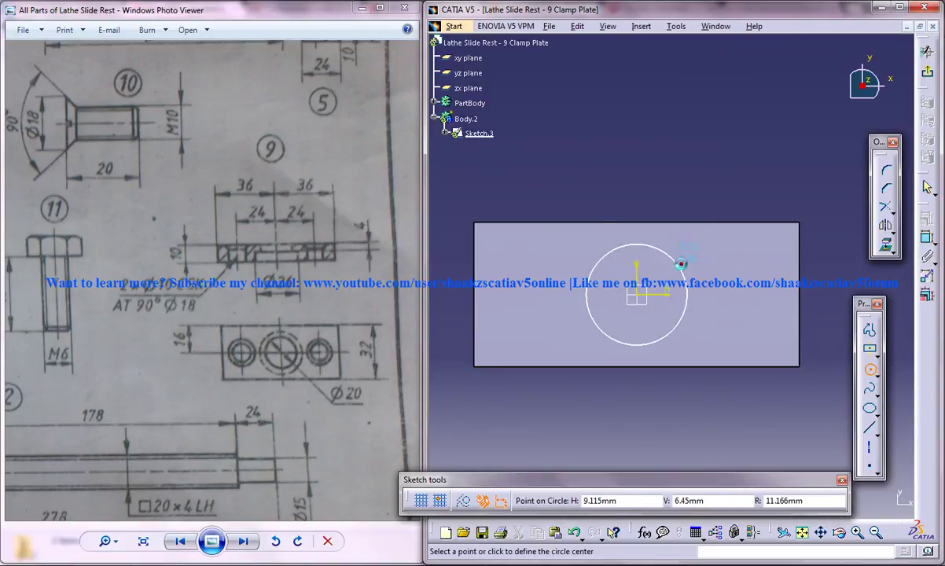
{"action": "left_click", "coordinate": [683, 321]}
Dimension the circle's diameter to 20 mm
{"action": "left_click", "coordinate": [927, 243]}
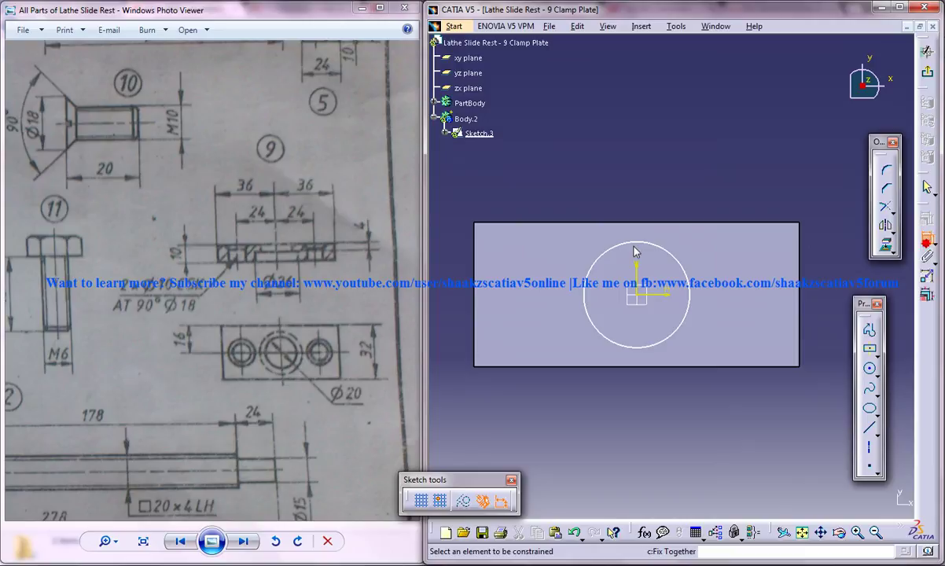
{"action": "left_click", "coordinate": [644, 247]}
{"action": "left_click", "coordinate": [715, 181]}
{"action": "double_click", "coordinate": [713, 181]}
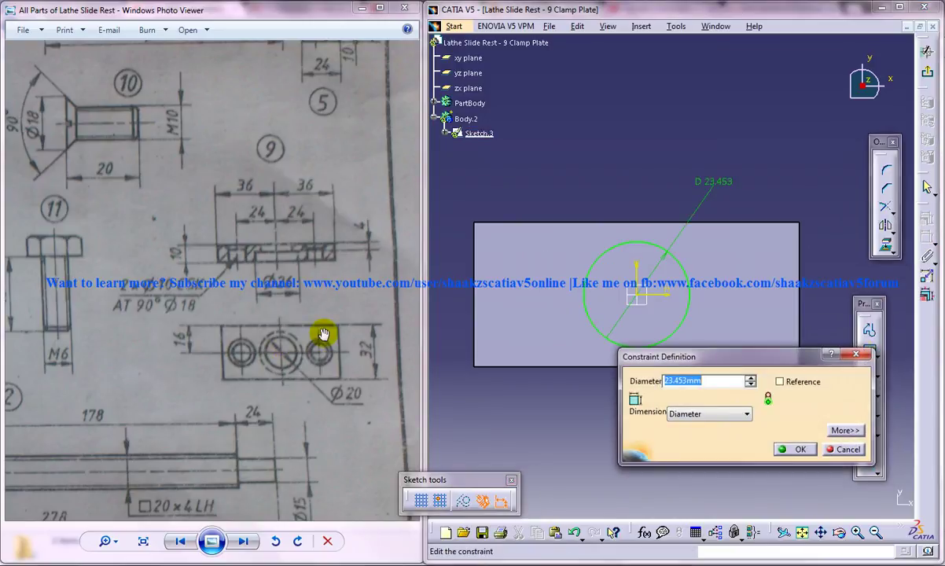
{"action": "type", "text": "20"}
{"action": "key", "text": "Return"}
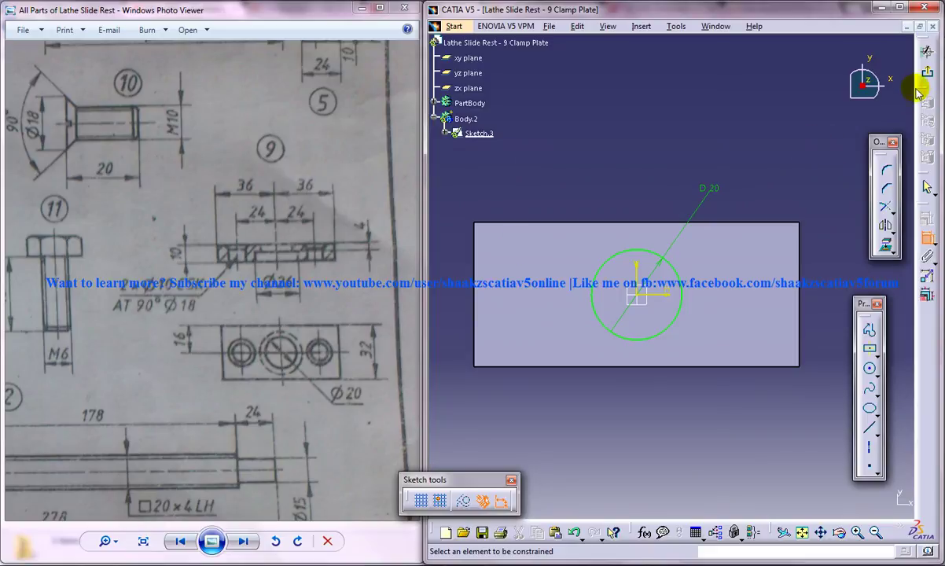
Exit the sketch and pocket the 20 mm circle 4 mm deep in Body.2
{"action": "left_click", "coordinate": [926, 50]}
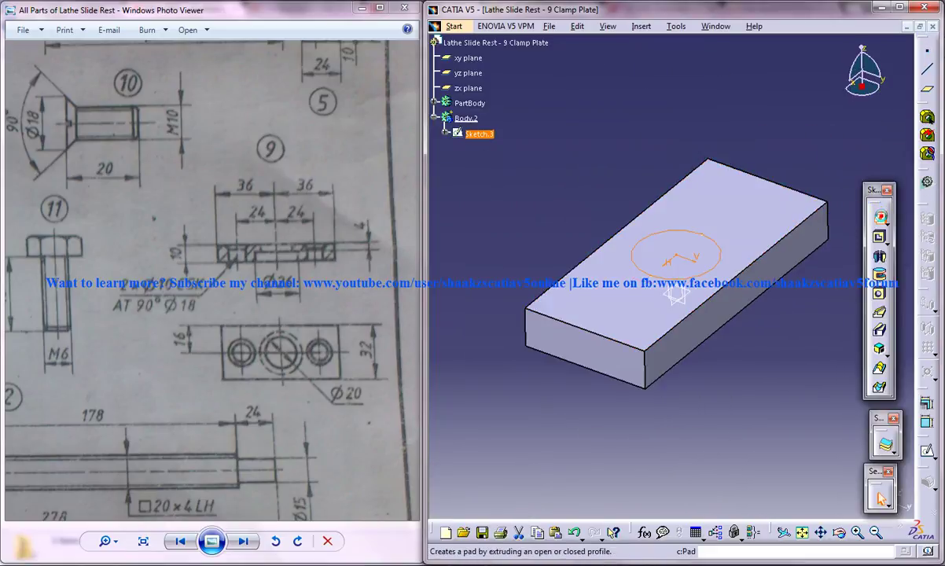
{"action": "left_click", "coordinate": [881, 217]}
{"action": "left_click", "coordinate": [605, 195]}
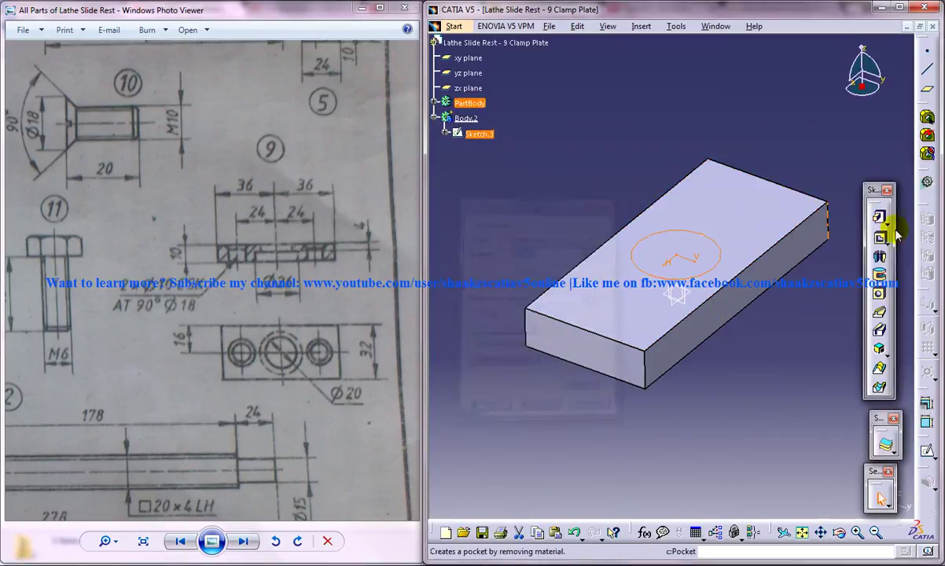
{"action": "left_click", "coordinate": [880, 238]}
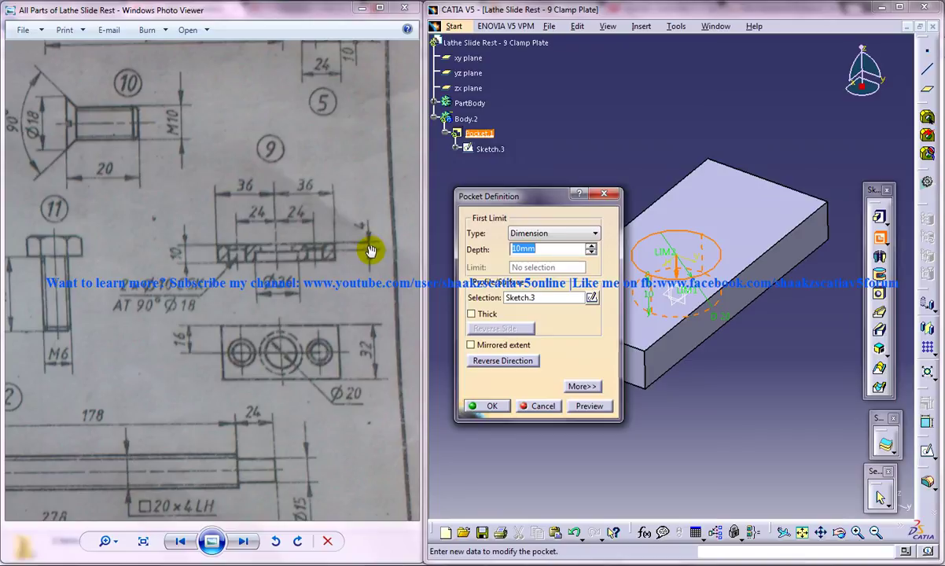
{"action": "key", "text": "Return"}
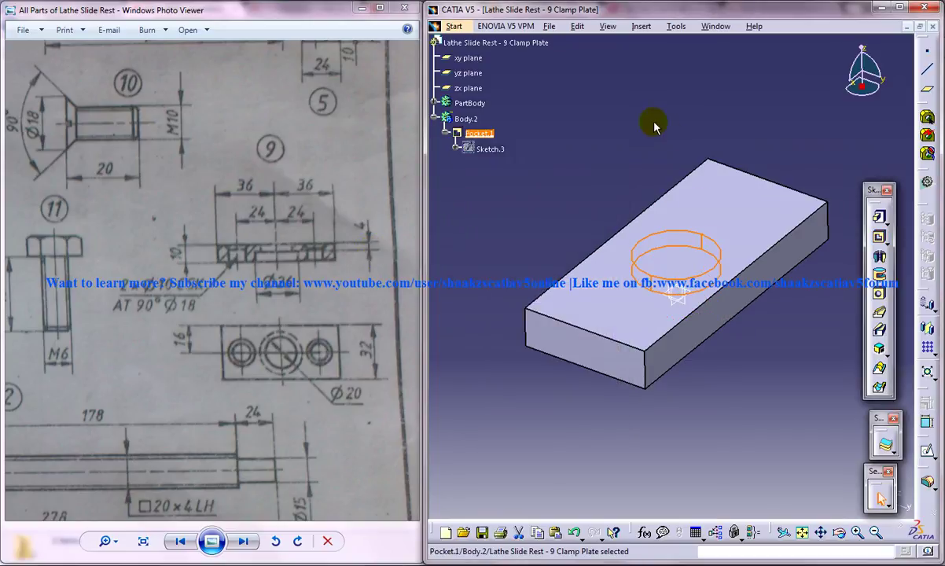
Hide the PartBody to expose the pocket disc of Body.2
{"action": "middle_click_drag", "start_coordinate": [675, 205], "coordinate": [627, 251]}
{"action": "right_click", "coordinate": [469, 103]}
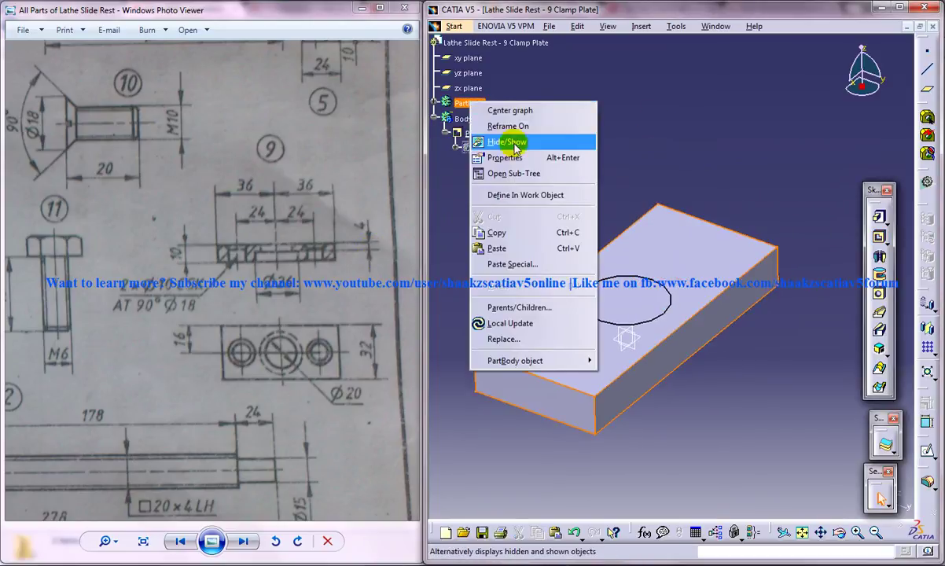
{"action": "left_click", "coordinate": [505, 139]}
Sketch an origin-centered circle about 27 mm in diameter on the underside of the pocket disc
{"action": "middle_click_drag", "start_coordinate": [685, 238], "coordinate": [629, 362]}
{"action": "left_click", "coordinate": [626, 362]}
{"action": "left_click", "coordinate": [929, 449]}
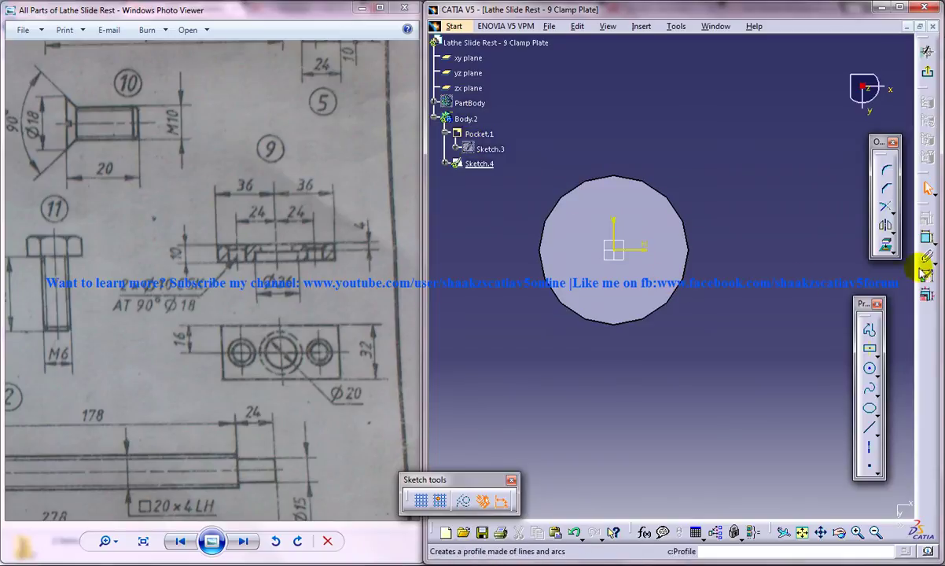
{"action": "left_click", "coordinate": [870, 368]}
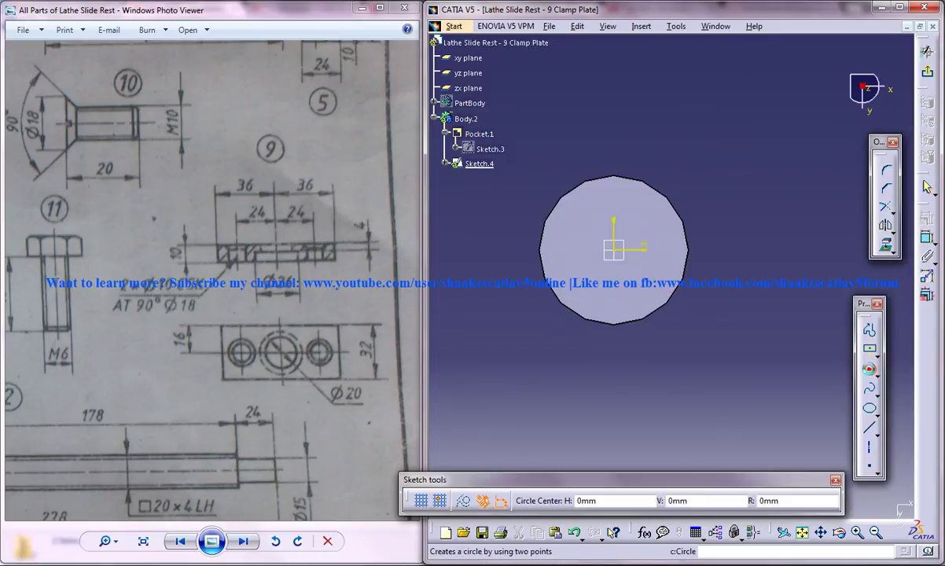
{"action": "left_click", "coordinate": [616, 250]}
{"action": "left_click", "coordinate": [686, 179]}
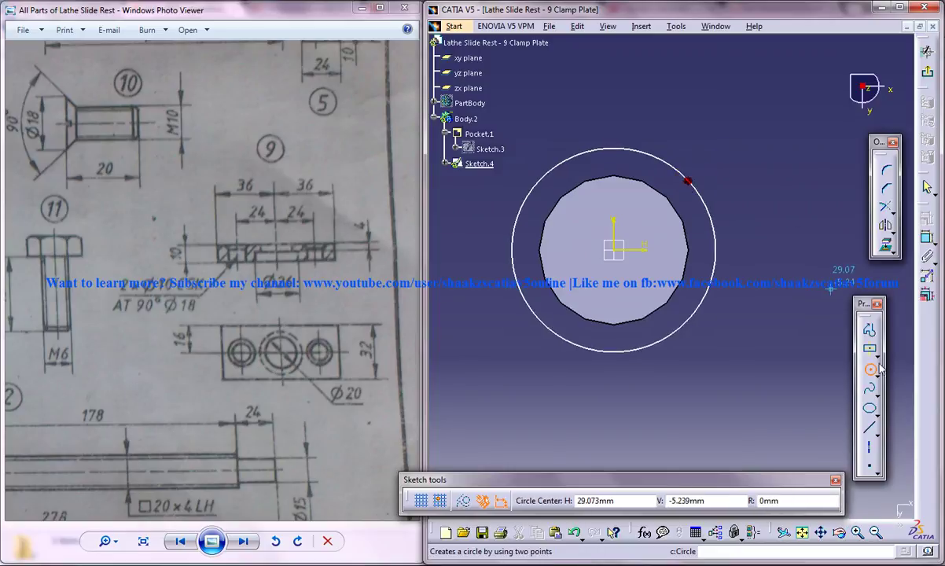
Dimension the larger circle's diameter to 26 mm and exit the sketch
{"action": "left_click", "coordinate": [927, 237]}
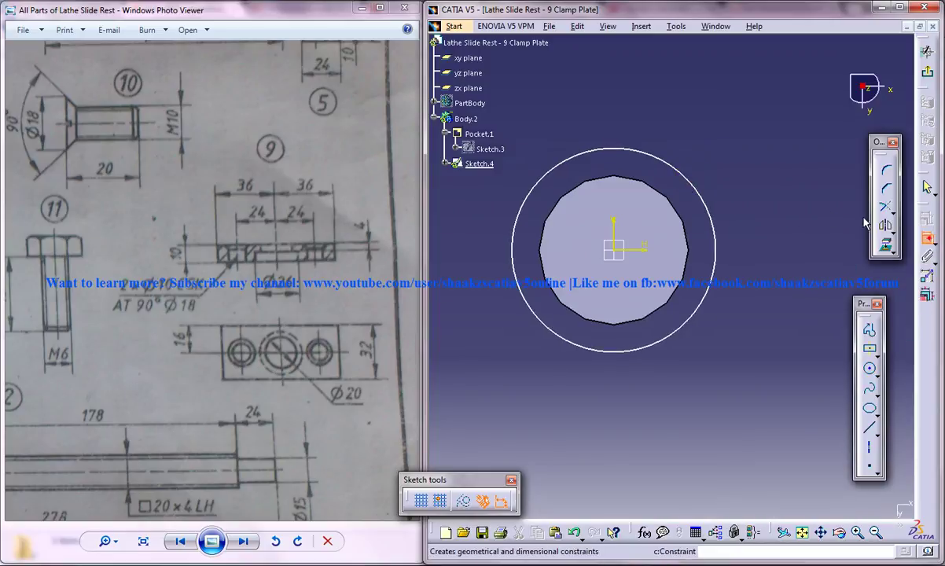
{"action": "left_click", "coordinate": [709, 206]}
{"action": "double_click", "coordinate": [768, 198]}
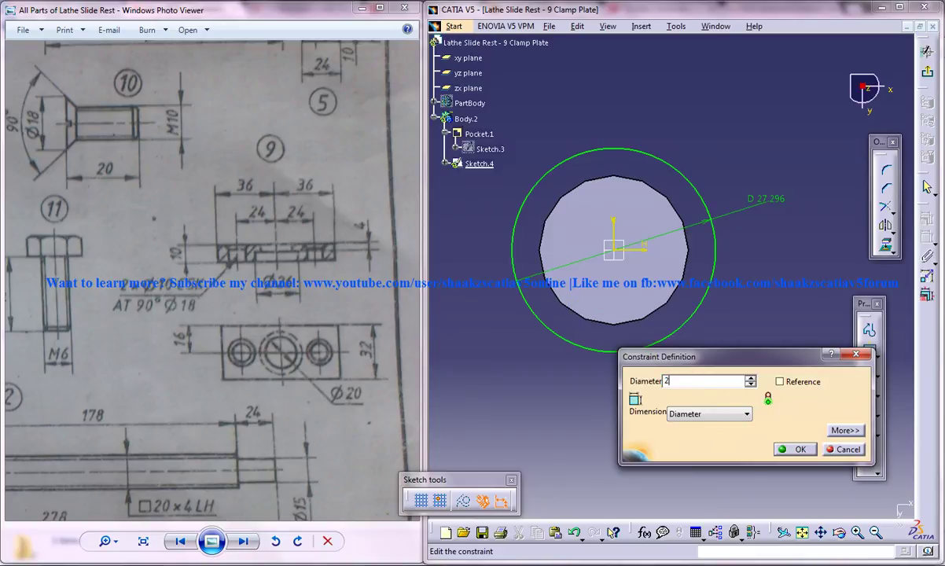
{"action": "key", "text": "Return"}
{"action": "left_click", "coordinate": [927, 71]}
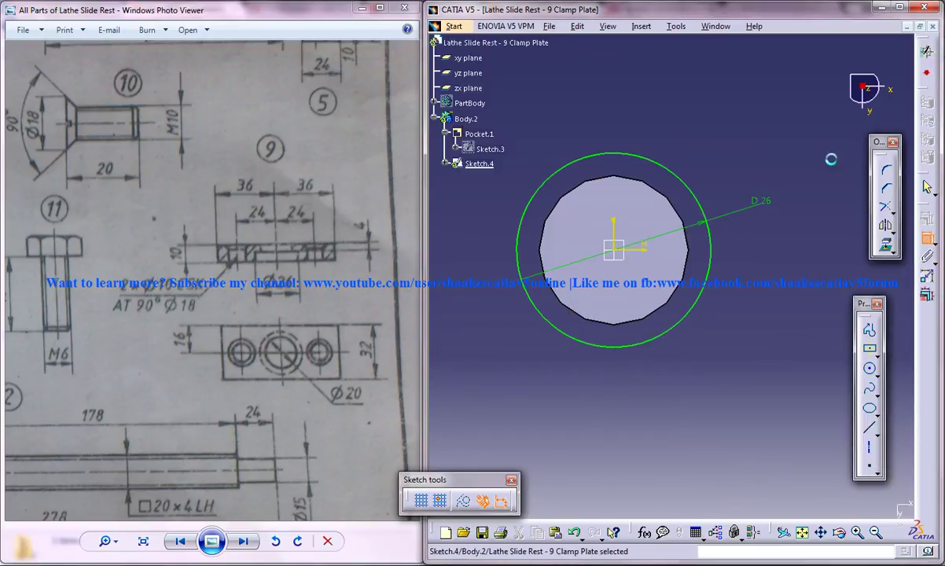
{"action": "left_click", "coordinate": [881, 217]}
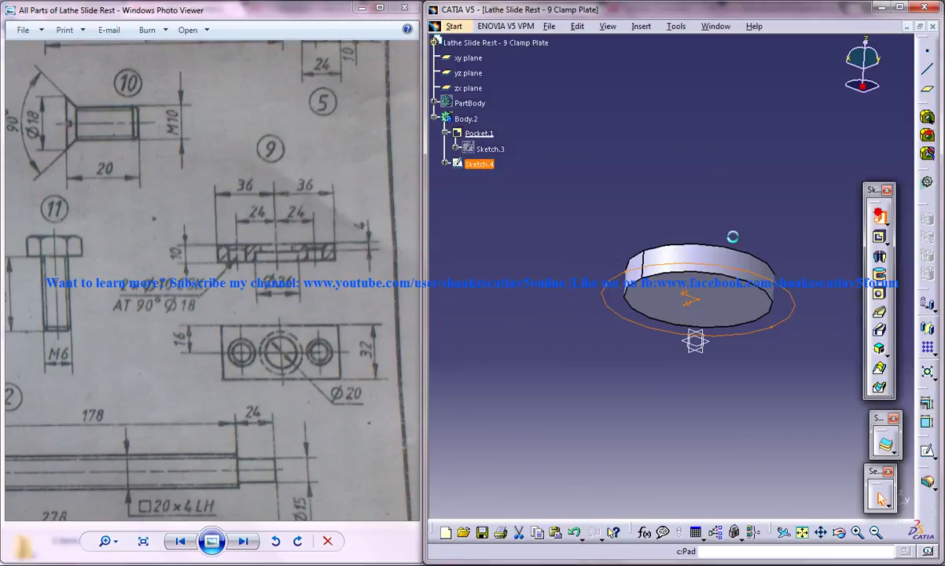
{"action": "mouse_move", "coordinate": [651, 220]}
{"action": "middle_mouse_down"}
{"action": "mouse_move", "coordinate": [655, 244]}
{"action": "mouse_move", "coordinate": [709, 308]}
{"action": "middle_mouse_up"}
{"action": "left_click", "coordinate": [542, 406]}
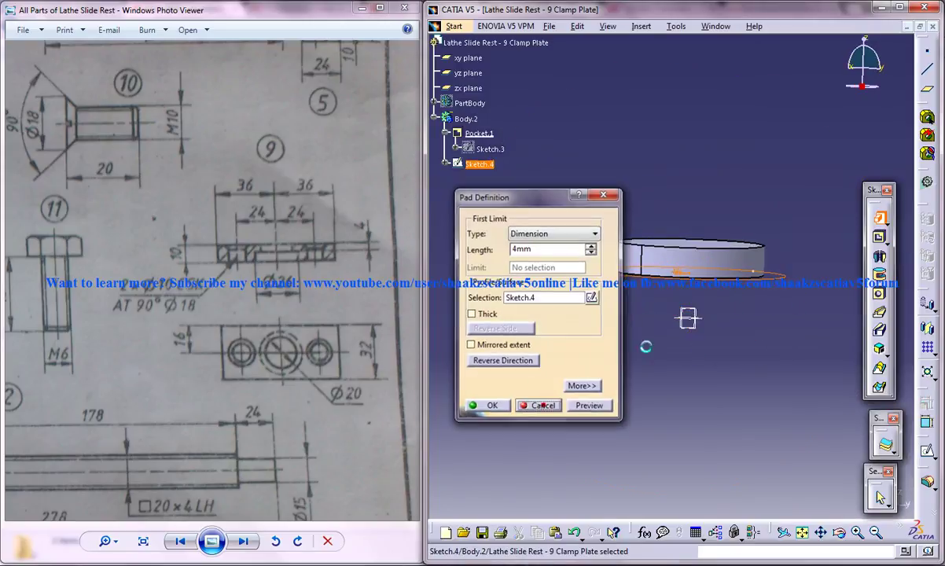
Pocket the 26 mm circle in the reversed direction, away from the disc down to the plate's underside
{"action": "left_click", "coordinate": [878, 237]}
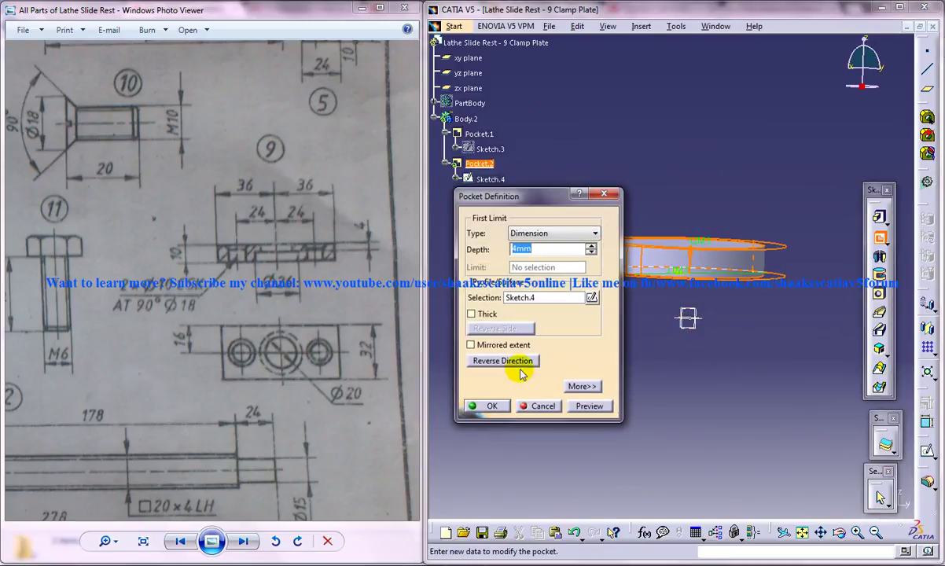
{"action": "left_click", "coordinate": [515, 360]}
{"action": "double_click", "coordinate": [538, 250]}
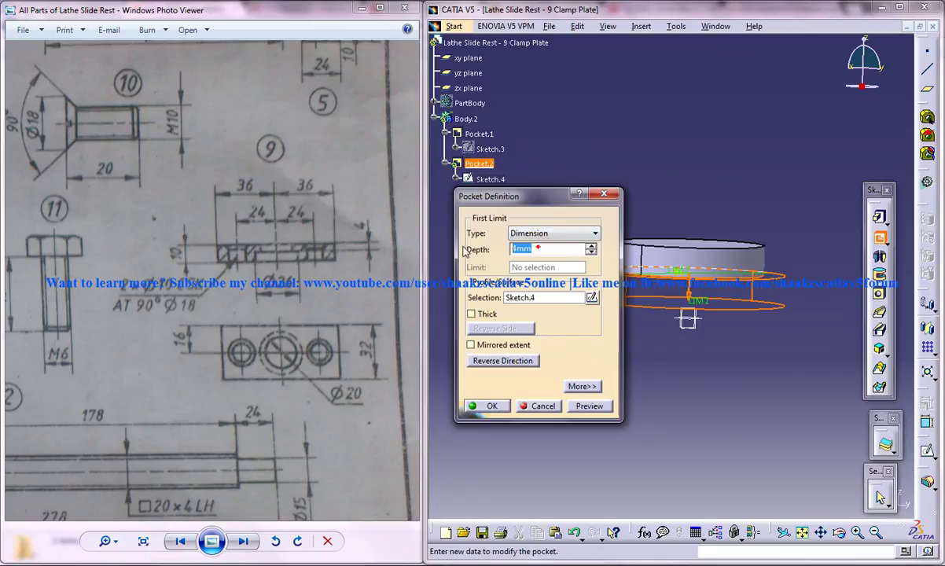
{"action": "key", "text": "Return"}
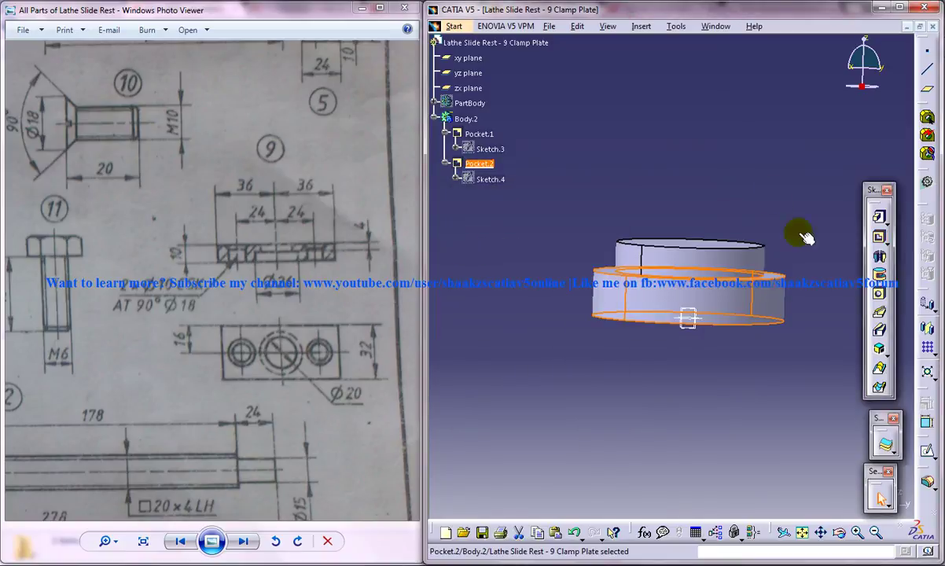
{"action": "left_click", "coordinate": [751, 176]}
Show the PartBody again and assemble Body.2 into it to cut the stepped central hole
{"action": "middle_click_drag", "start_coordinate": [650, 194], "coordinate": [554, 193]}
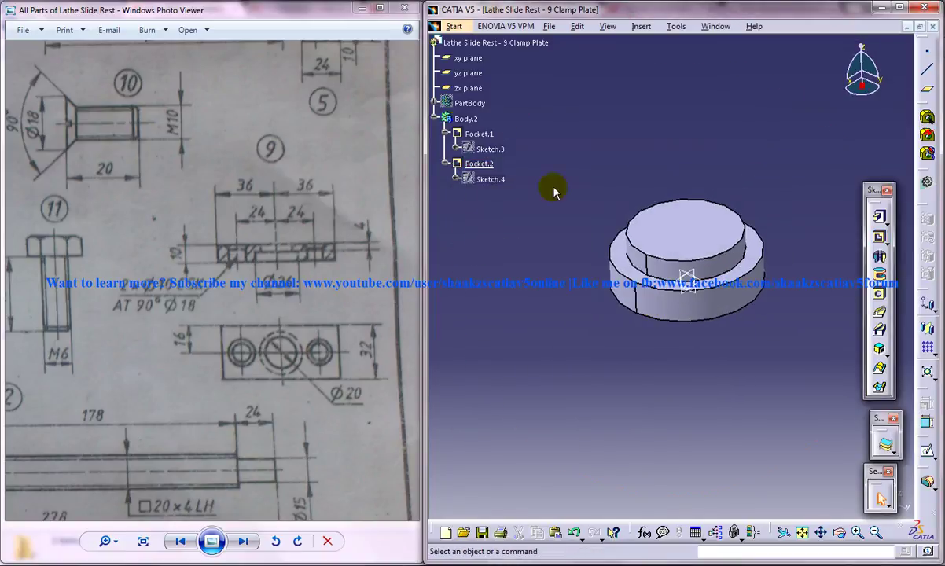
{"action": "right_click", "coordinate": [469, 103]}
{"action": "left_click", "coordinate": [514, 142]}
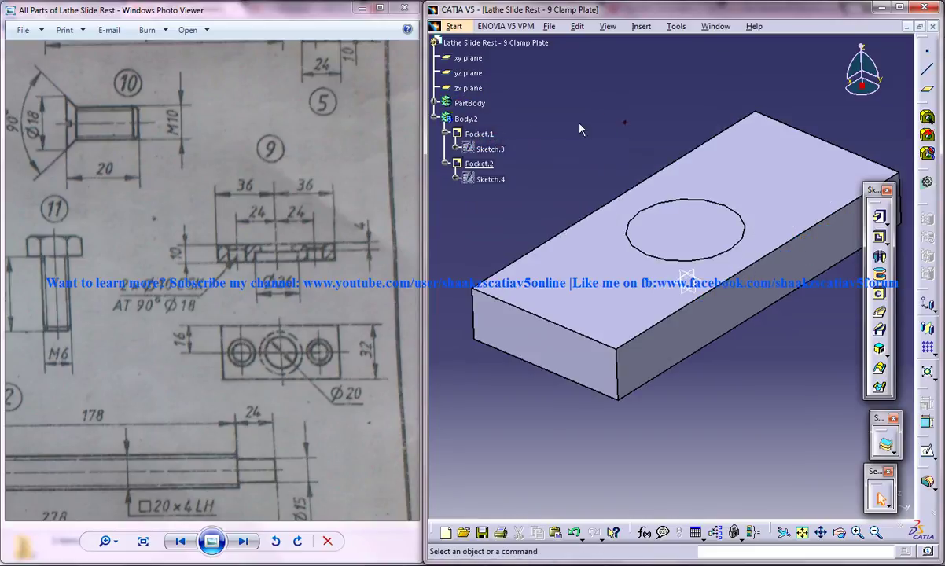
{"action": "right_click", "coordinate": [464, 119]}
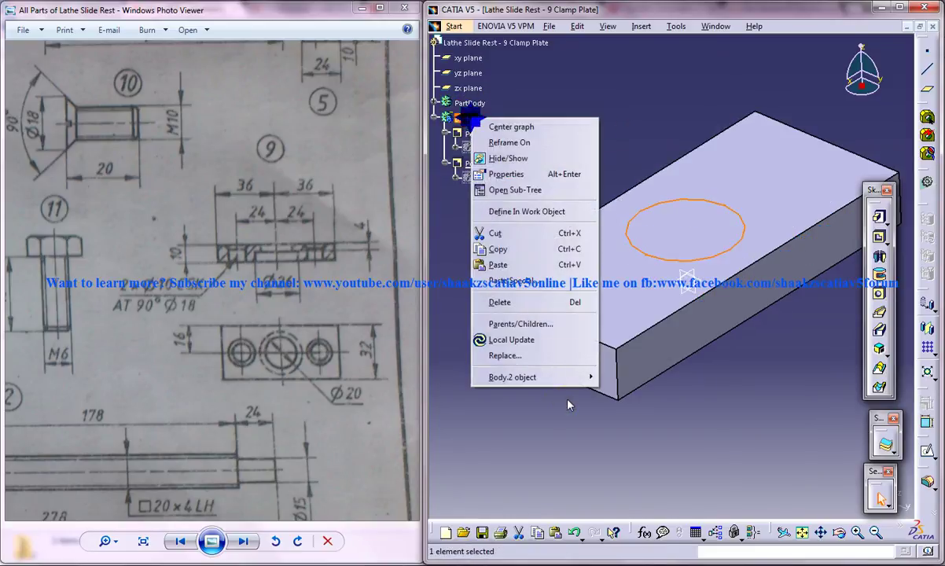
{"action": "left_click", "coordinate": [550, 378]}
{"action": "left_click", "coordinate": [629, 430]}
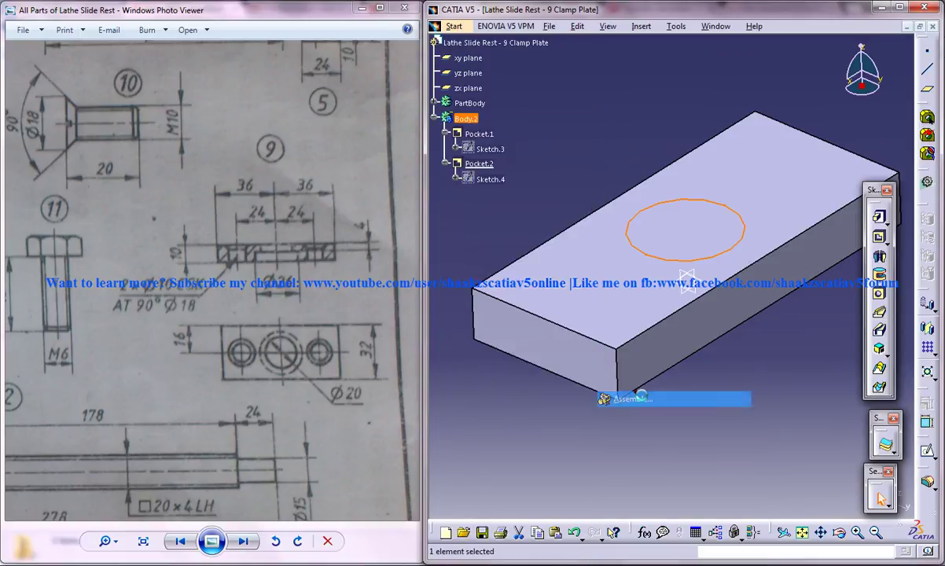
{"action": "middle_click_drag", "start_coordinate": [742, 373], "coordinate": [550, 304]}
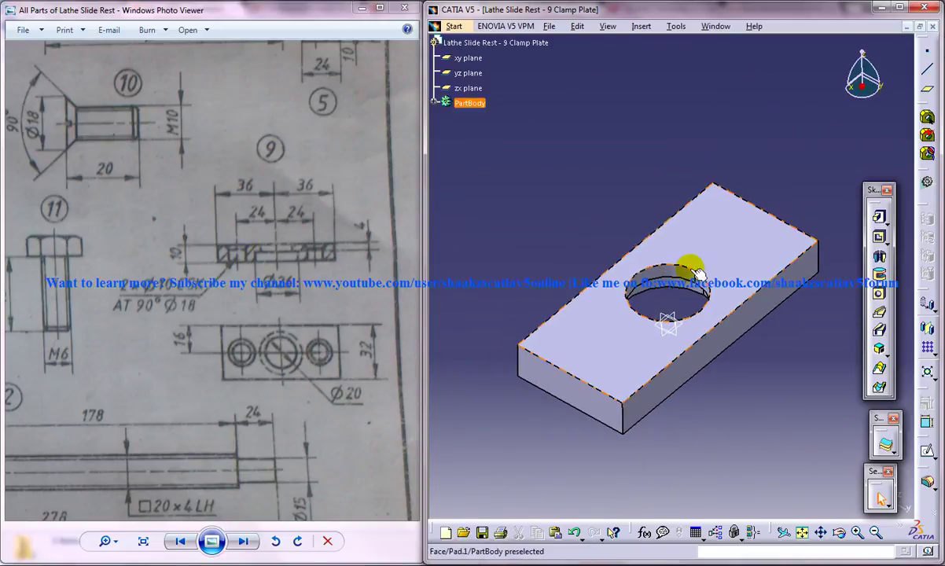
Start a 10 mm hole on the plate's upper face near one end, extending Up To Next
{"action": "left_click", "coordinate": [622, 353]}
{"action": "left_click", "coordinate": [879, 293]}
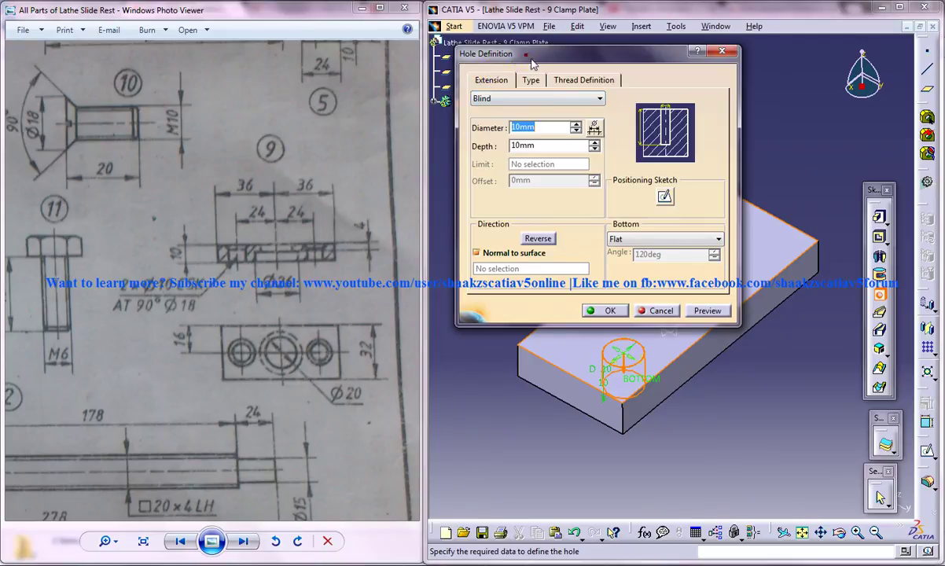
{"action": "left_click_drag", "start_coordinate": [531, 62], "coordinate": [553, 72]}
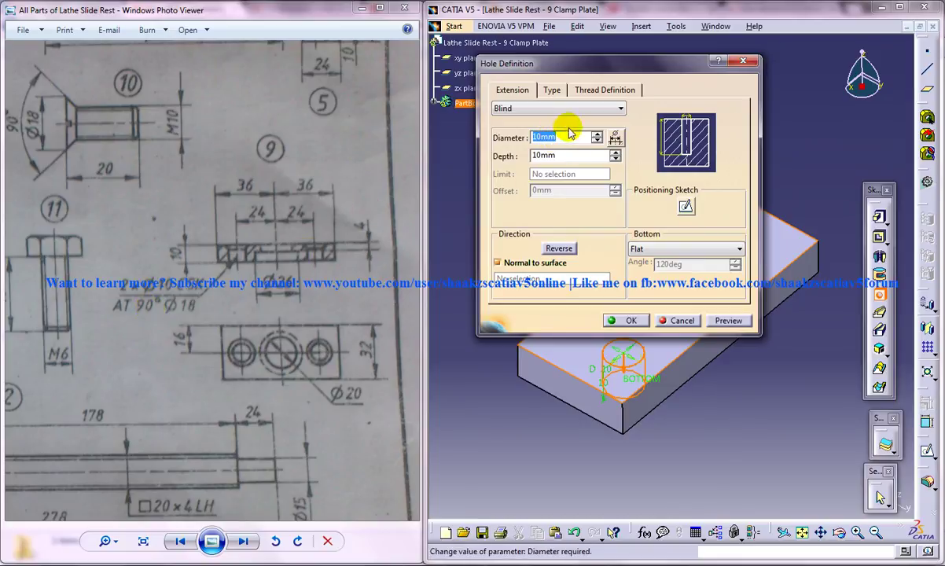
{"action": "left_click", "coordinate": [554, 108]}
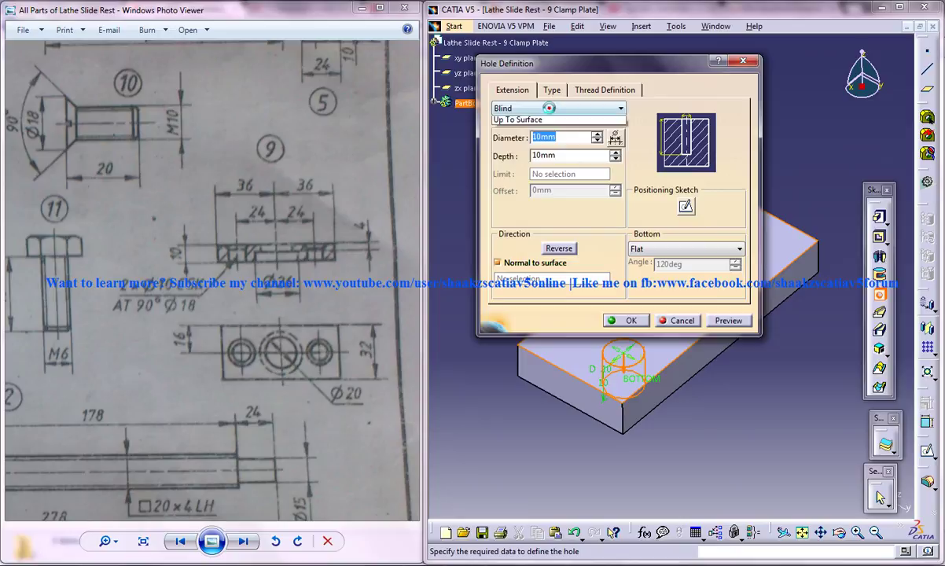
{"action": "left_click", "coordinate": [543, 119]}
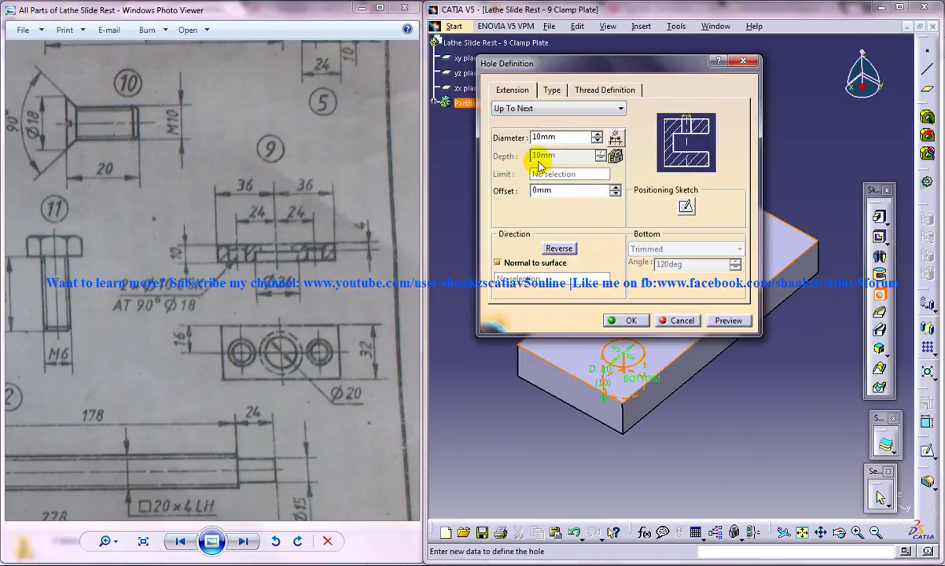
Make the hole countersunk, defined by Angle & Diameter with 90deg and an 18 mm countersink diameter, and create it
{"action": "left_click", "coordinate": [551, 89]}
{"action": "left_click", "coordinate": [533, 110]}
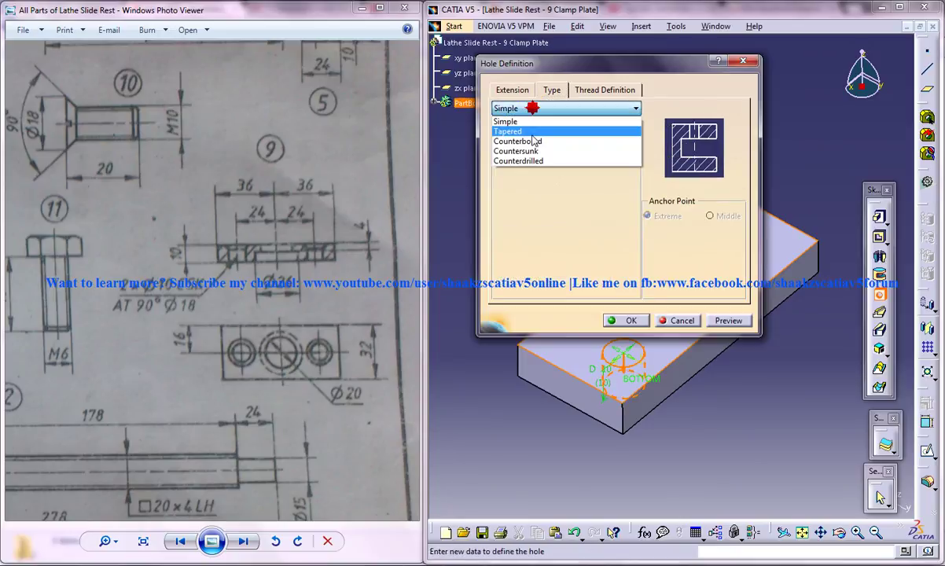
{"action": "left_click", "coordinate": [543, 151]}
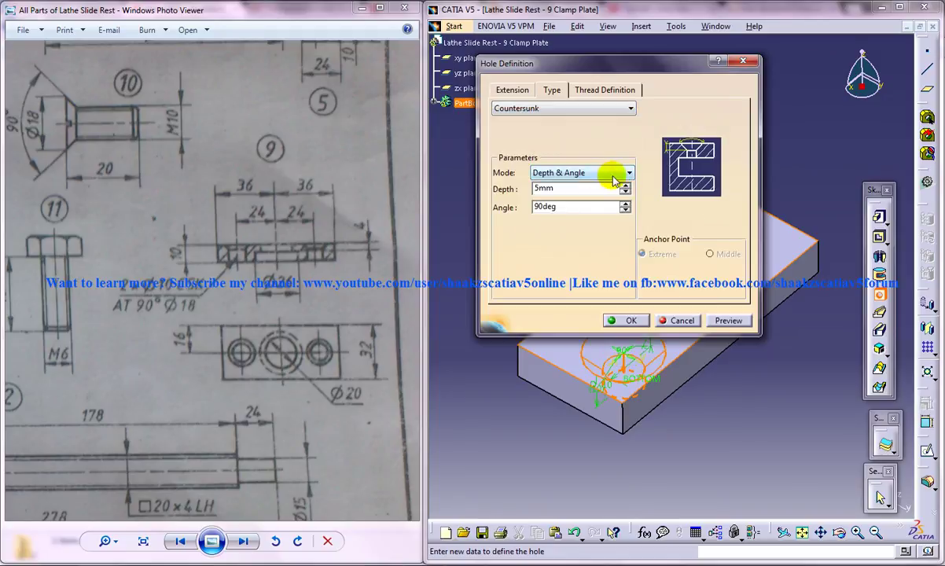
{"action": "left_click", "coordinate": [561, 174]}
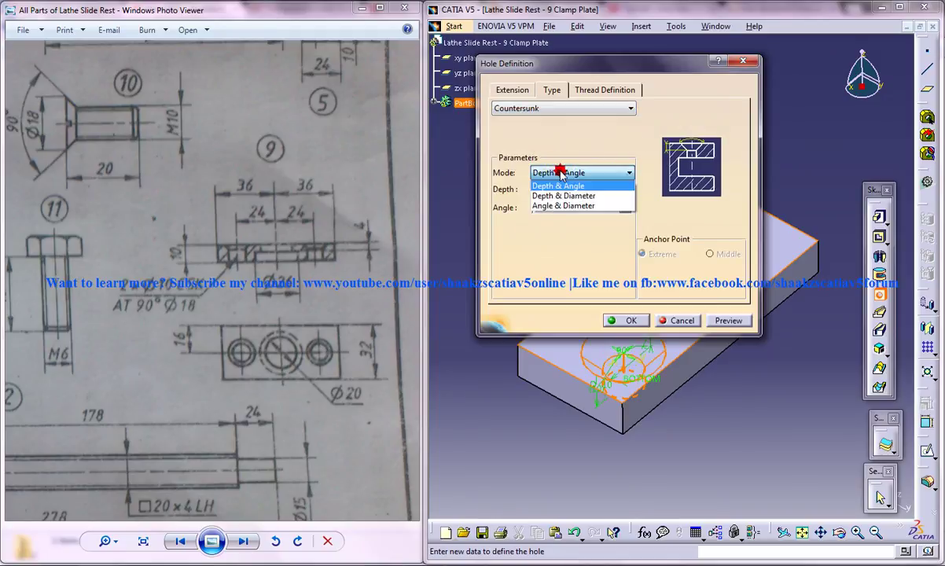
{"action": "left_click", "coordinate": [574, 207]}
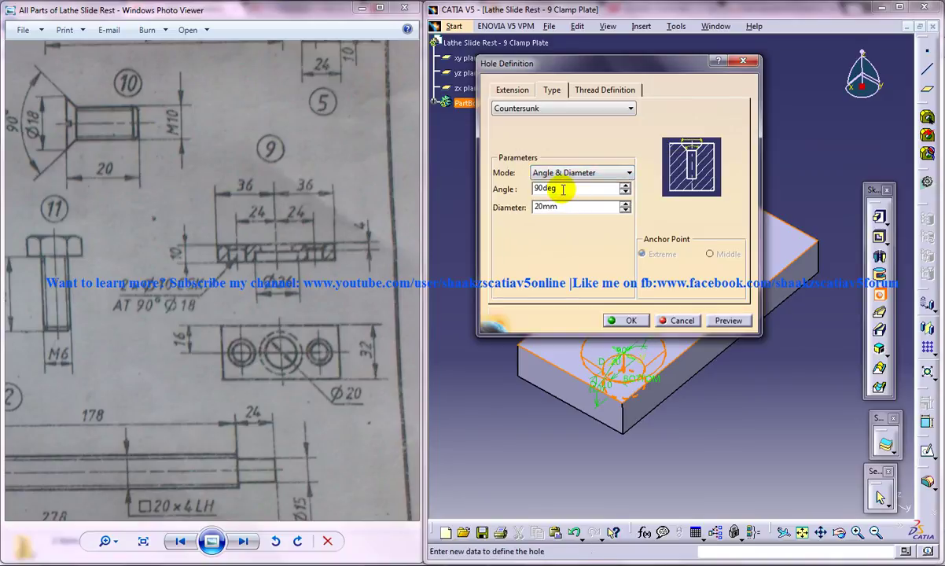
{"action": "left_click_drag", "start_coordinate": [569, 207], "coordinate": [497, 203]}
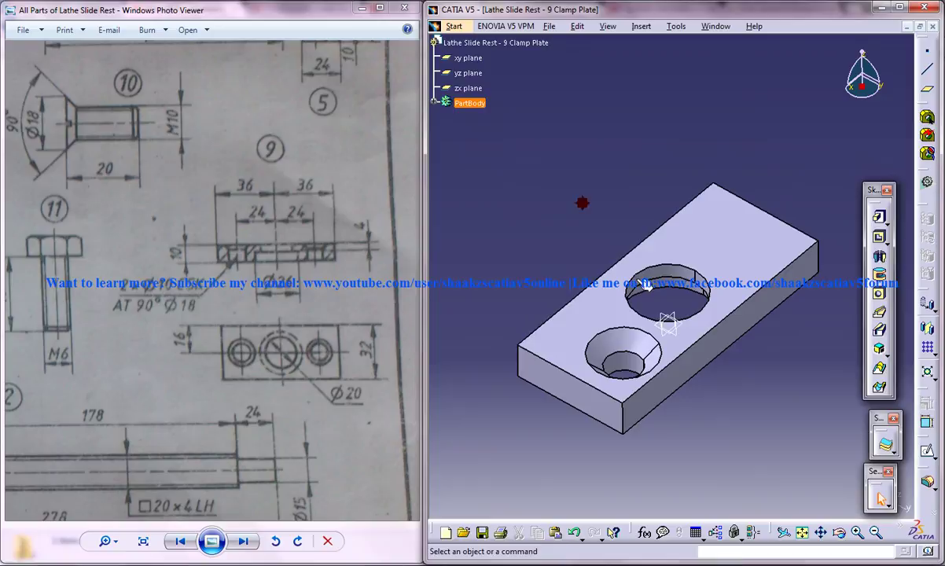
Open the countersunk hole's positioning sketch and constrain its centre point 14 mm from the plate's nearest short edge
{"action": "left_click", "coordinate": [433, 103]}
{"action": "left_click", "coordinate": [445, 179]}
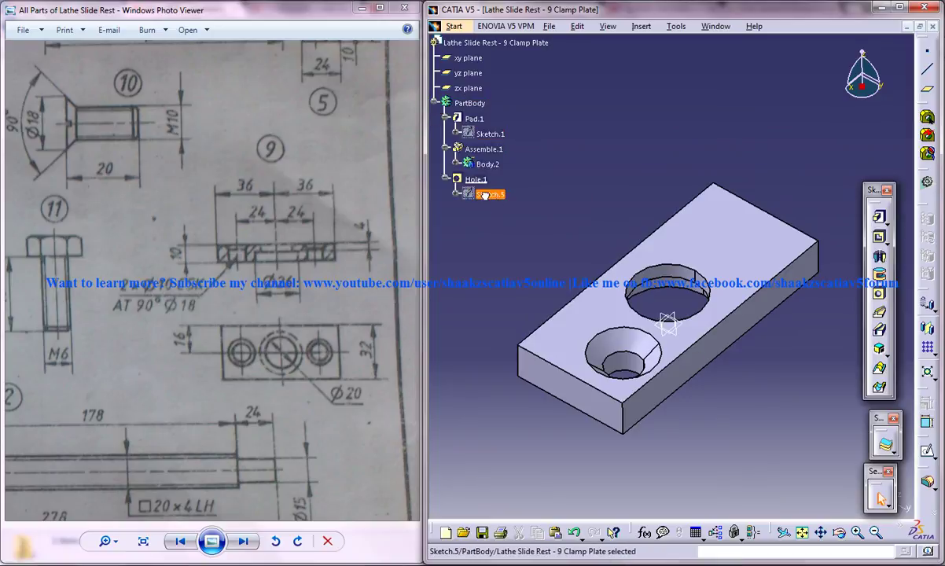
{"action": "double_click", "coordinate": [489, 194]}
{"action": "mouse_move", "coordinate": [740, 245]}
{"action": "middle_mouse_down"}
{"action": "mouse_move", "coordinate": [639, 273]}
{"action": "mouse_move", "coordinate": [684, 228]}
{"action": "middle_mouse_up"}
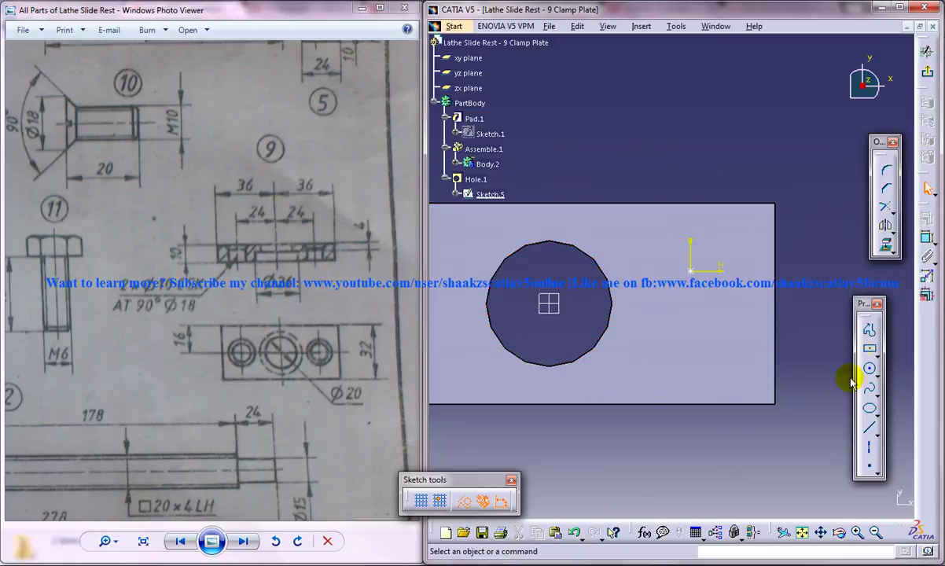
{"action": "left_click", "coordinate": [927, 244]}
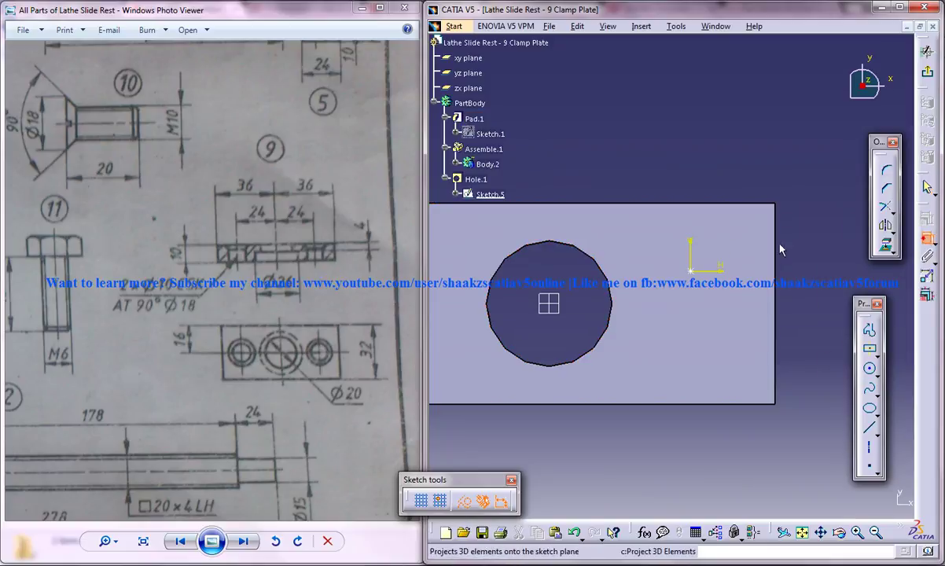
{"action": "left_click", "coordinate": [688, 270]}
{"action": "left_click", "coordinate": [775, 289]}
{"action": "double_click", "coordinate": [751, 155]}
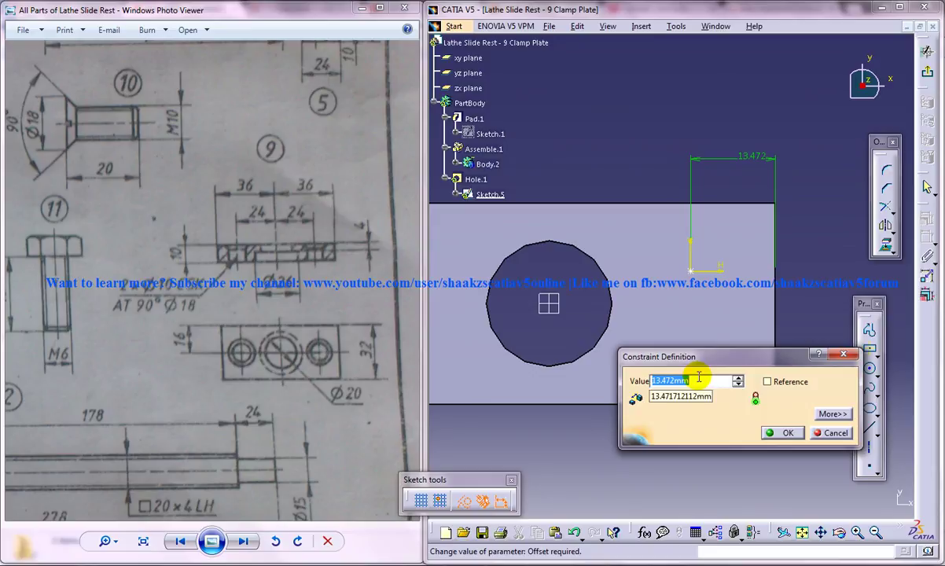
{"action": "key", "text": "Return"}
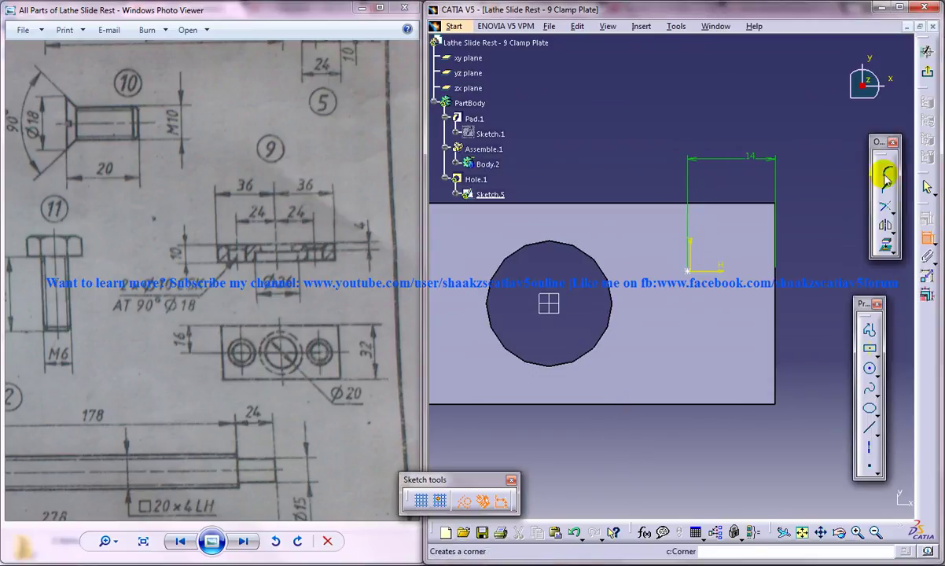
Constrain the hole's centre point 16 mm from the plate's long edge and exit the positioning sketch
{"action": "left_click", "coordinate": [687, 274]}
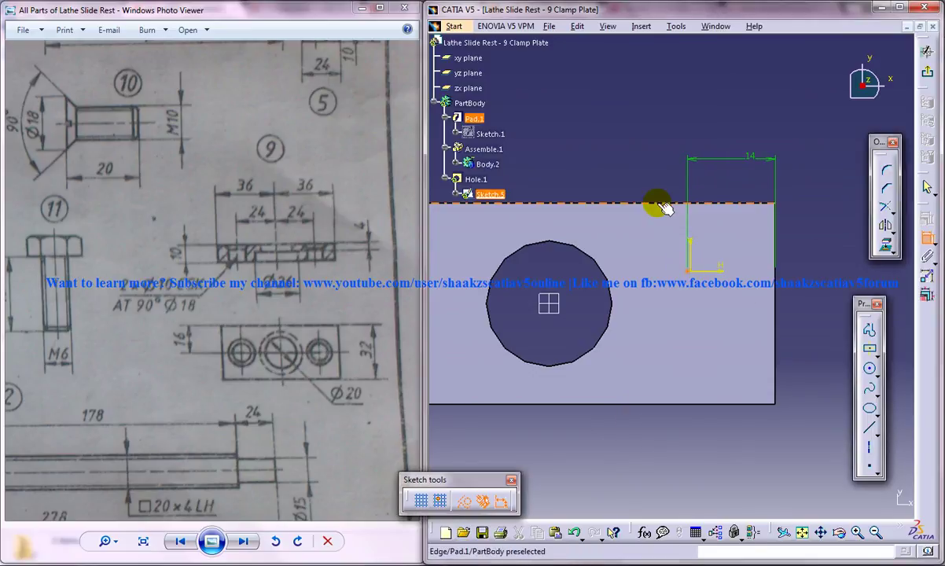
{"action": "left_click", "coordinate": [657, 203]}
{"action": "left_click", "coordinate": [822, 216]}
{"action": "double_click", "coordinate": [819, 215]}
{"action": "left_click", "coordinate": [260, 351]}
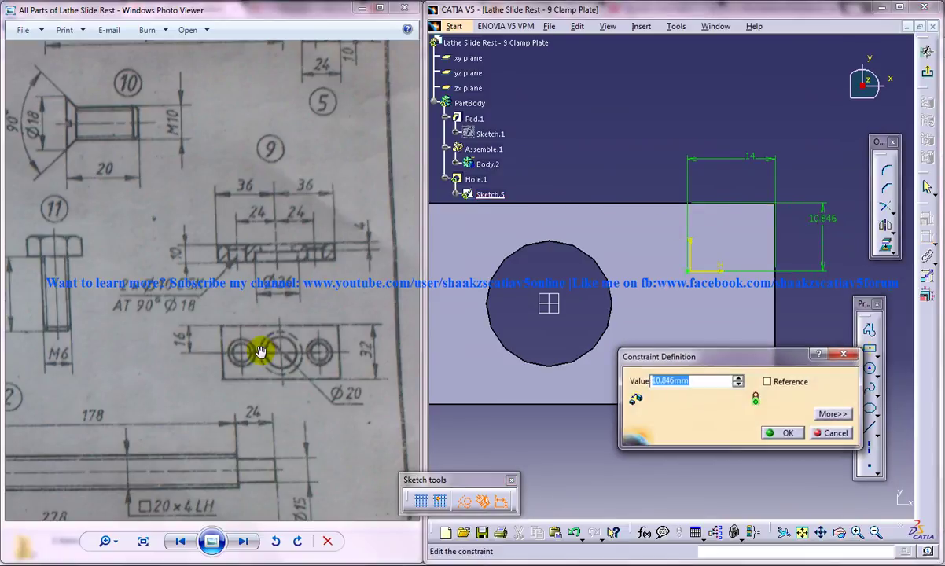
{"action": "type", "text": "16"}
{"action": "key", "text": "Return"}
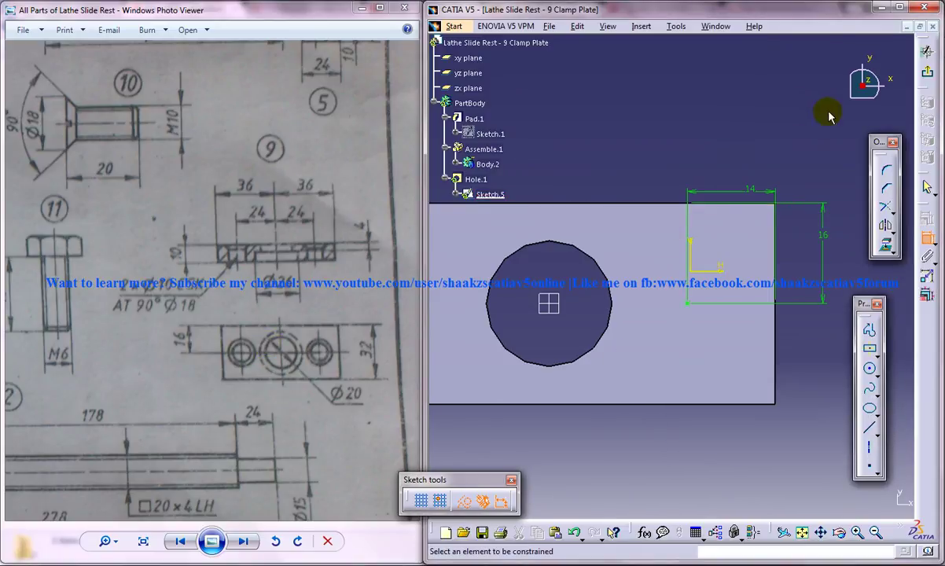
{"action": "left_click", "coordinate": [926, 52]}
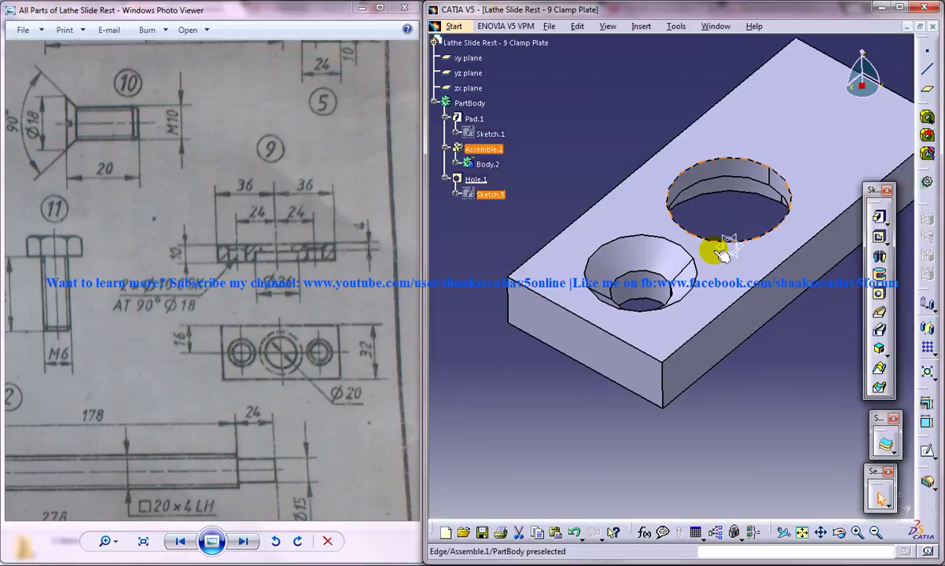
{"action": "mouse_move", "coordinate": [695, 195]}
{"action": "middle_mouse_down"}
{"action": "mouse_move", "coordinate": [716, 249]}
{"action": "mouse_move", "coordinate": [683, 264]}
{"action": "mouse_move", "coordinate": [689, 222]}
{"action": "middle_mouse_up"}
{"action": "left_click", "coordinate": [599, 167]}
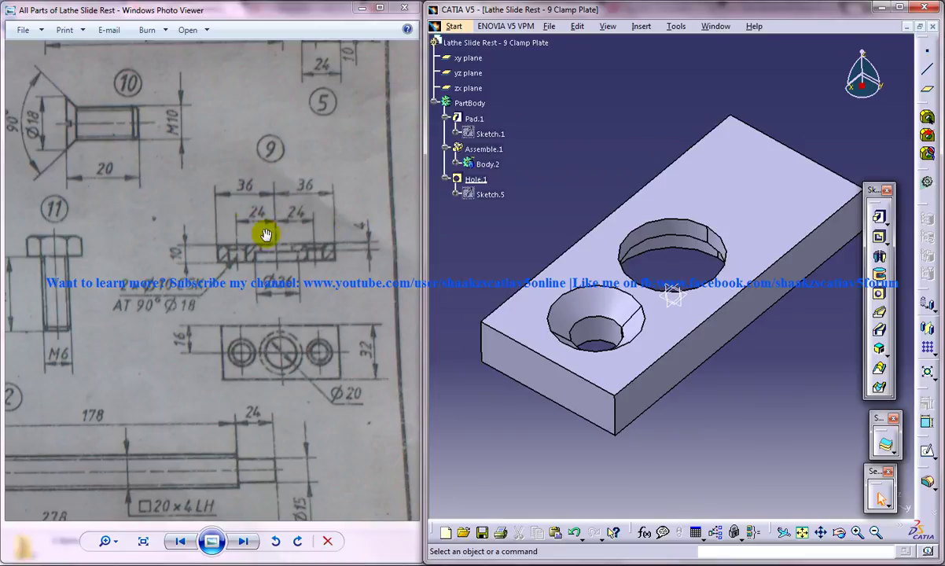
Reopen the hole's positioning sketch, set the centre's distance from the short edge to 12 mm, and exit the sketch
{"action": "double_click", "coordinate": [487, 194]}
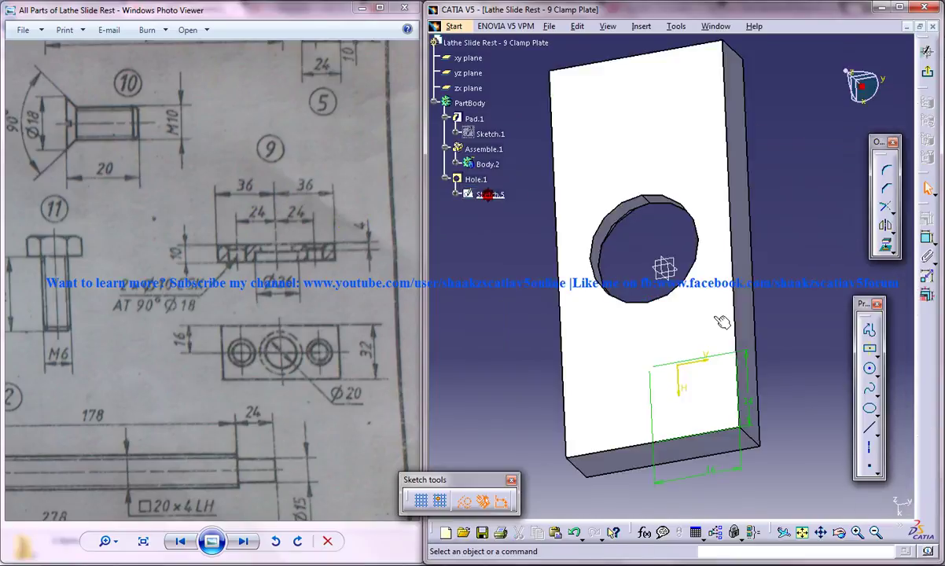
{"action": "mouse_move", "coordinate": [731, 285]}
{"action": "middle_mouse_down"}
{"action": "mouse_move", "coordinate": [724, 257]}
{"action": "mouse_move", "coordinate": [647, 250]}
{"action": "middle_mouse_up"}
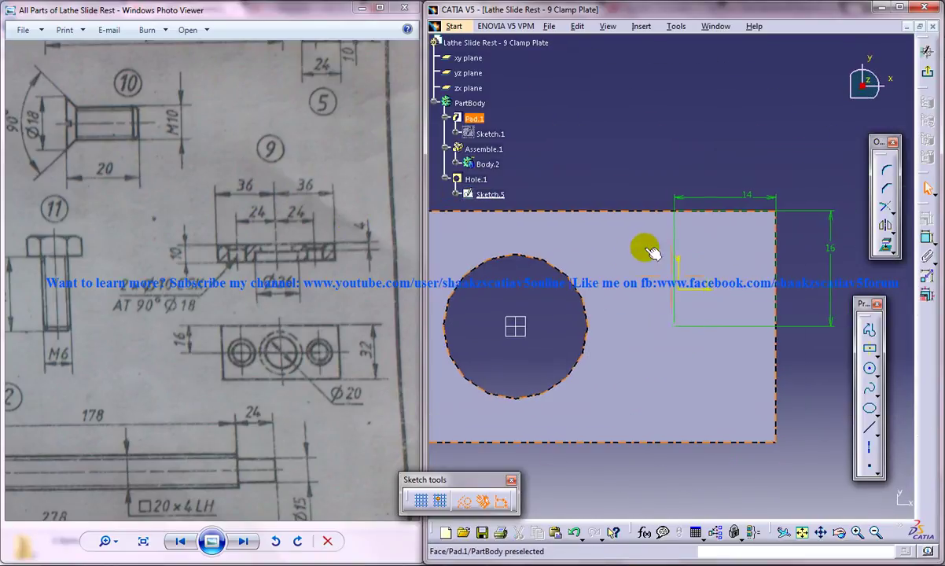
{"action": "double_click", "coordinate": [744, 196]}
{"action": "type", "text": "1"}
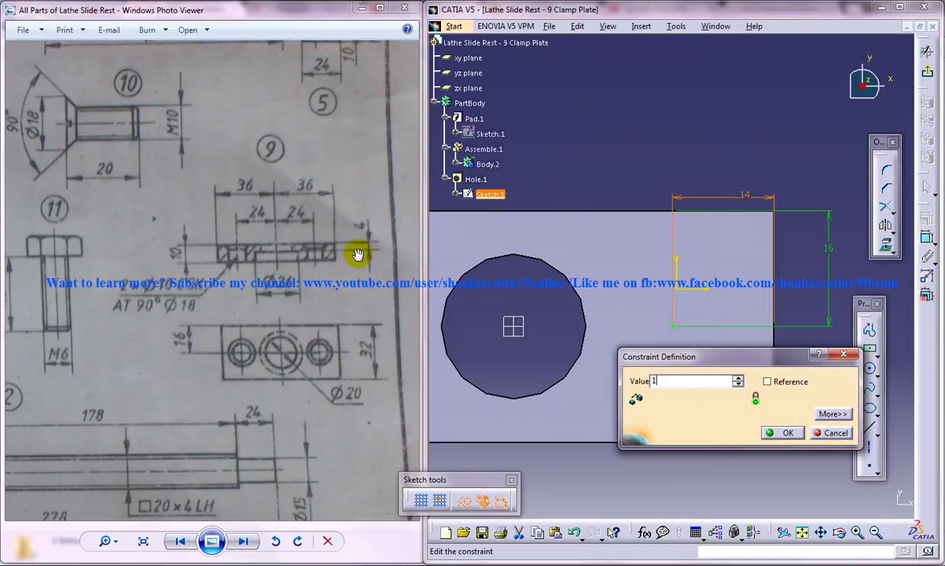
{"action": "type", "text": "2mm"}
{"action": "key", "text": "Return"}
{"action": "left_click", "coordinate": [928, 73]}
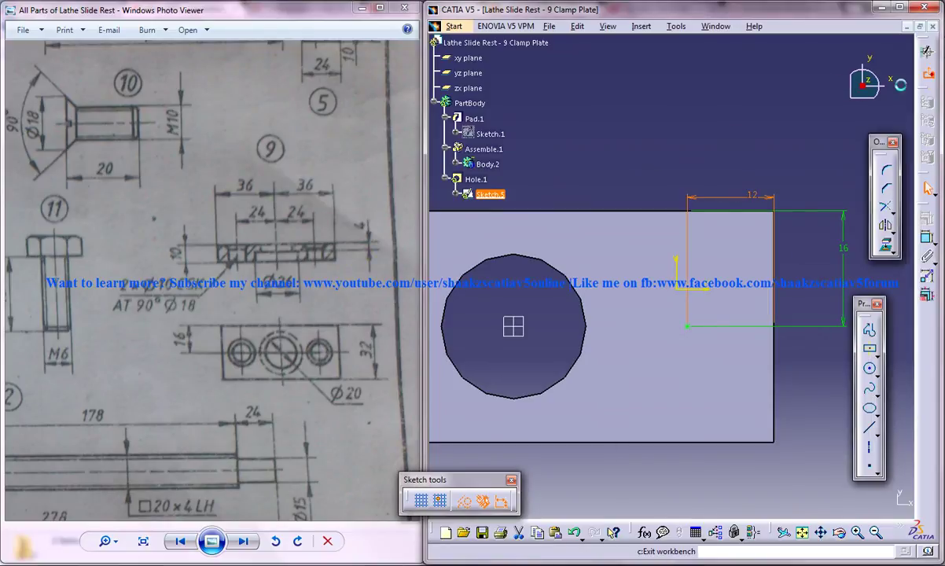
Start a second hole at the opposite end of the upper face and constrain its centre 12 mm from that short edge
{"action": "left_click", "coordinate": [723, 245]}
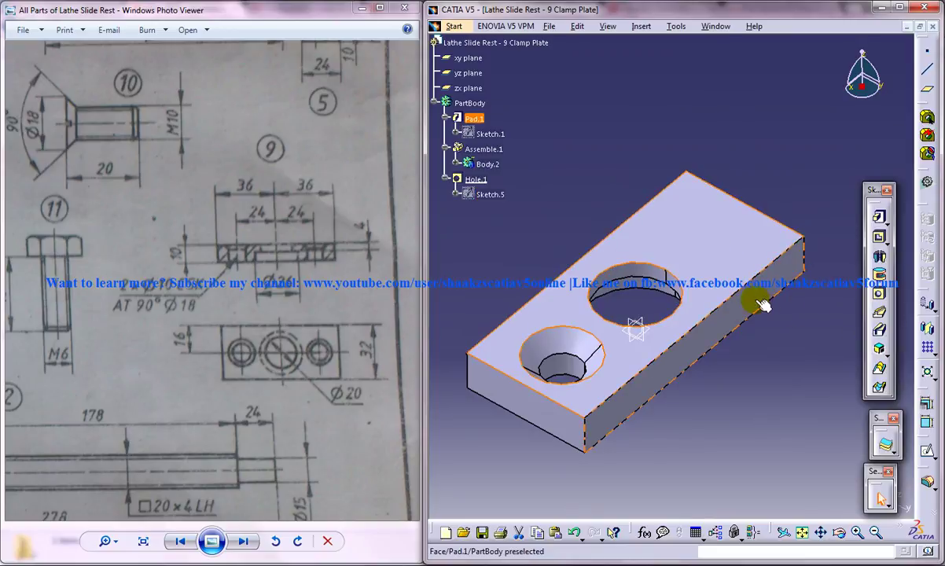
{"action": "middle_click_drag", "start_coordinate": [646, 302], "coordinate": [647, 294]}
{"action": "left_click", "coordinate": [879, 294]}
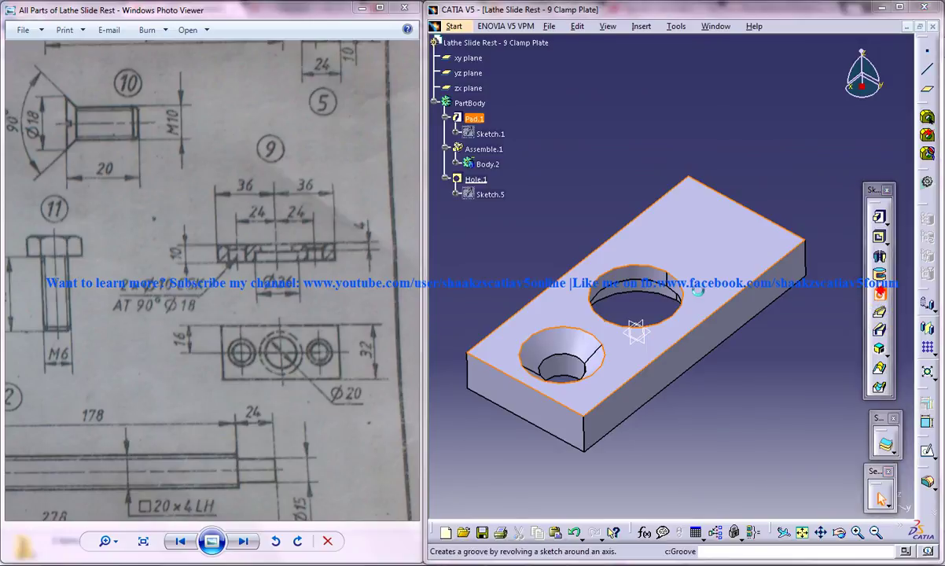
{"action": "left_click", "coordinate": [687, 206]}
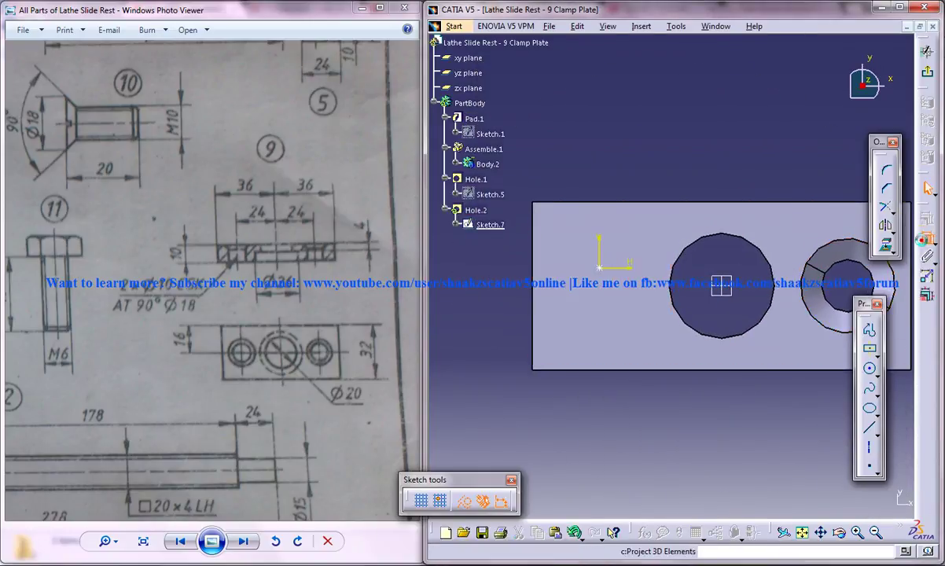
{"action": "left_click", "coordinate": [925, 238]}
{"action": "left_click", "coordinate": [599, 268]}
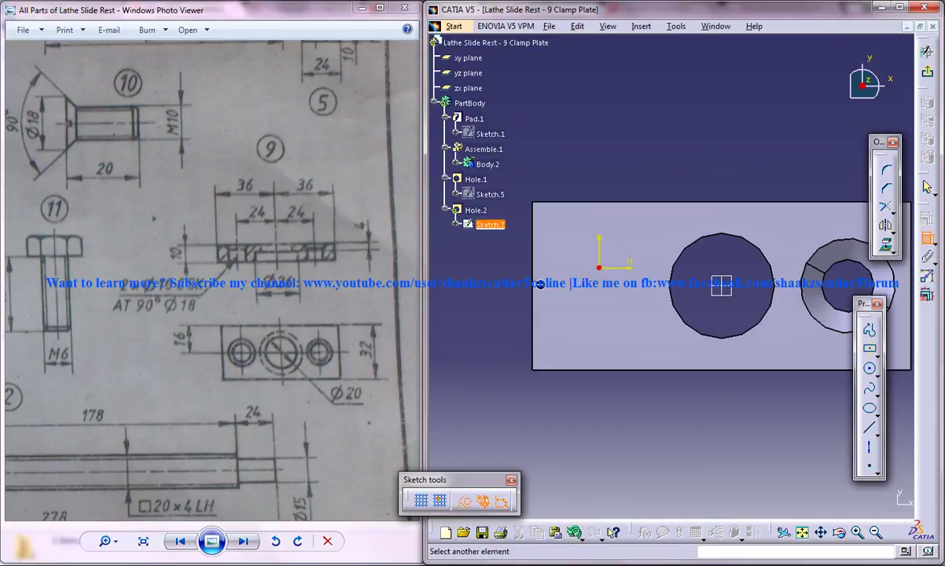
{"action": "left_click", "coordinate": [534, 270]}
{"action": "double_click", "coordinate": [565, 162]}
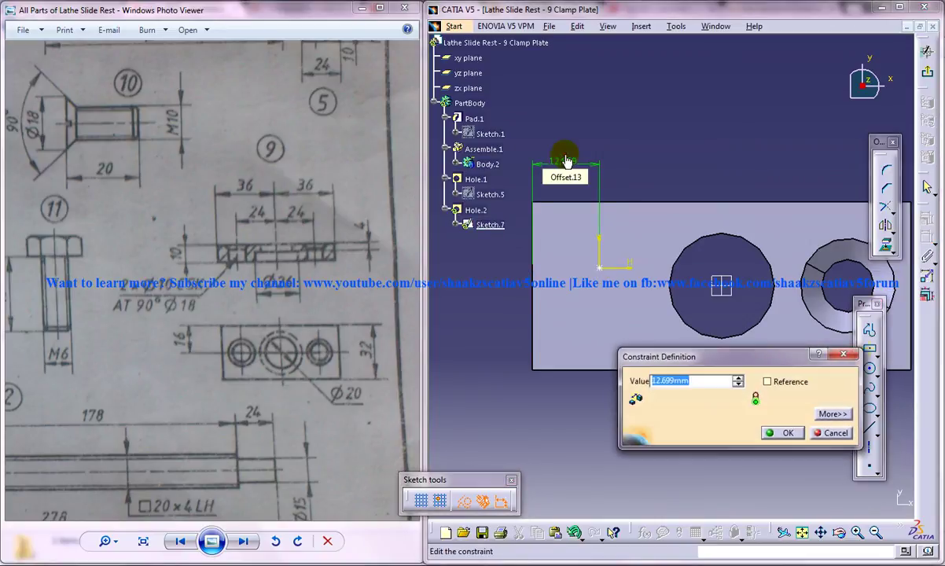
{"action": "key", "text": "Return"}
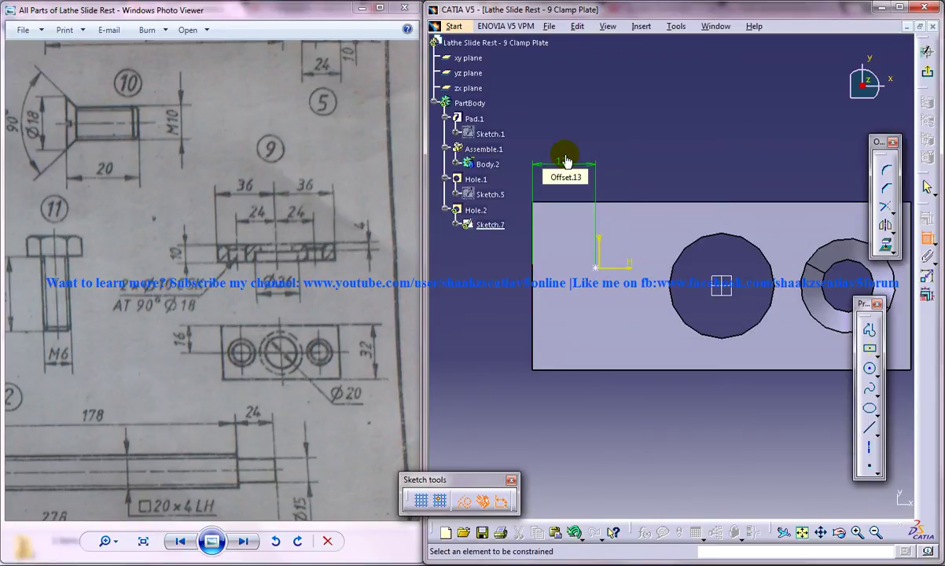
Constrain the second hole's centre 16 mm from the plate's long edge and exit the positioning sketch
{"action": "left_click", "coordinate": [596, 268]}
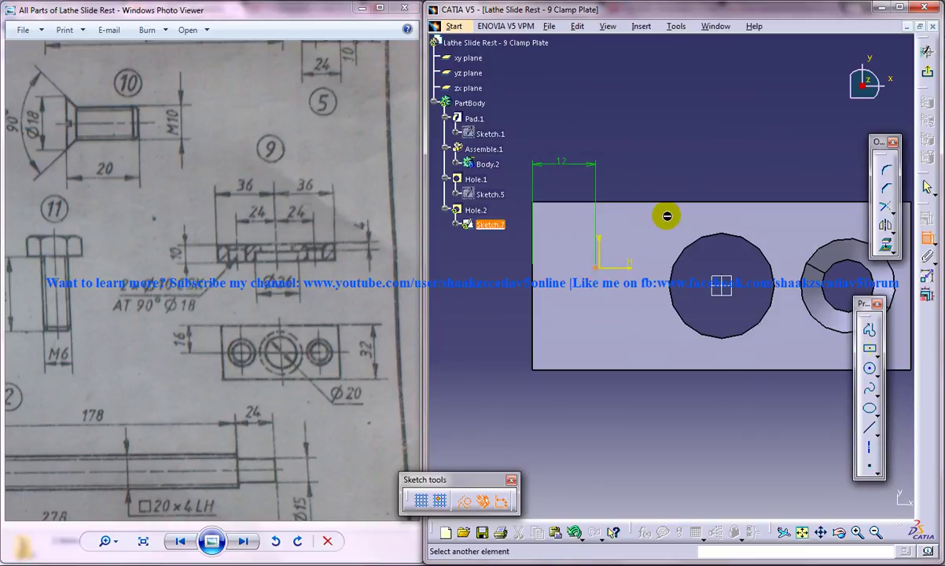
{"action": "left_click", "coordinate": [643, 203]}
{"action": "double_click", "coordinate": [662, 165]}
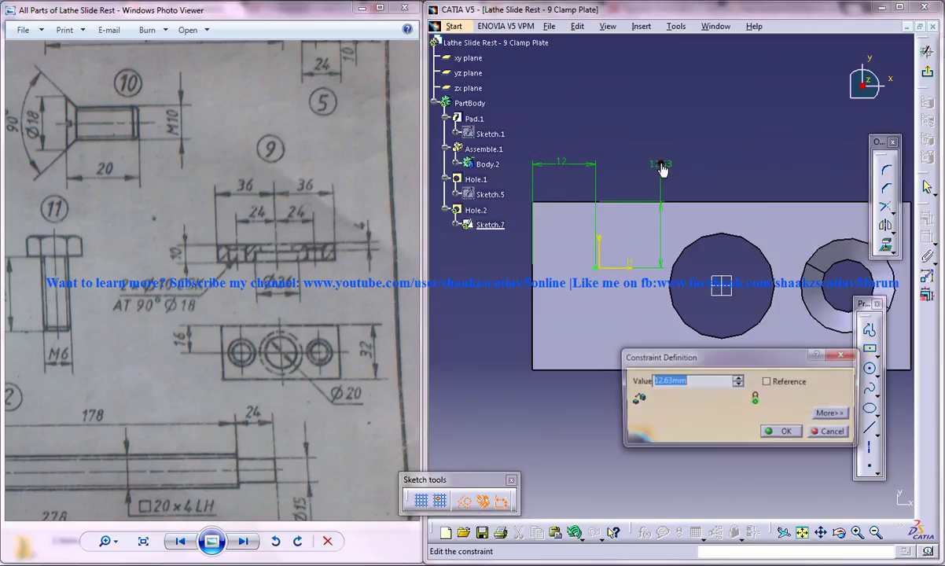
{"action": "type", "text": "33"}
{"action": "key", "text": "Return"}
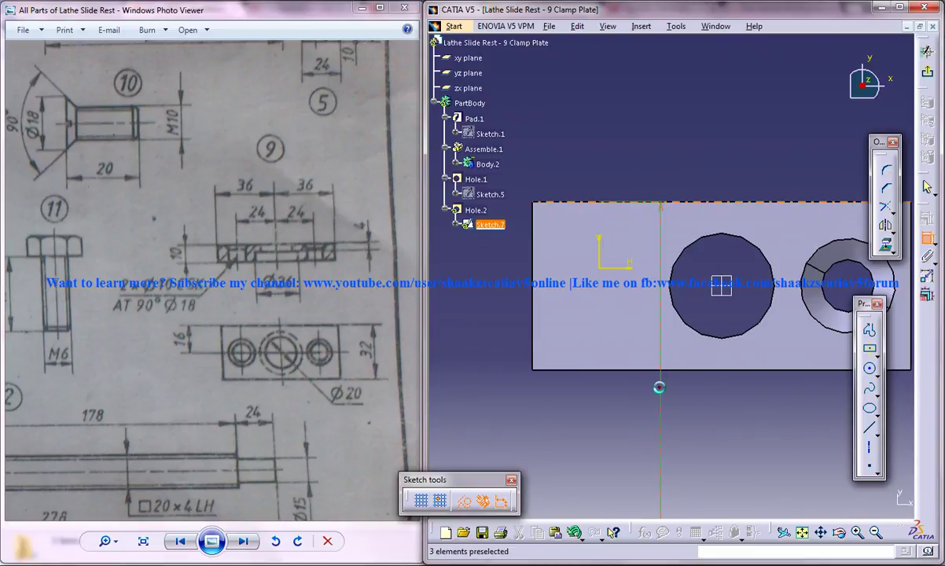
{"action": "double_click", "coordinate": [658, 387]}
{"action": "type", "text": "16mm"}
{"action": "key", "text": "Return"}
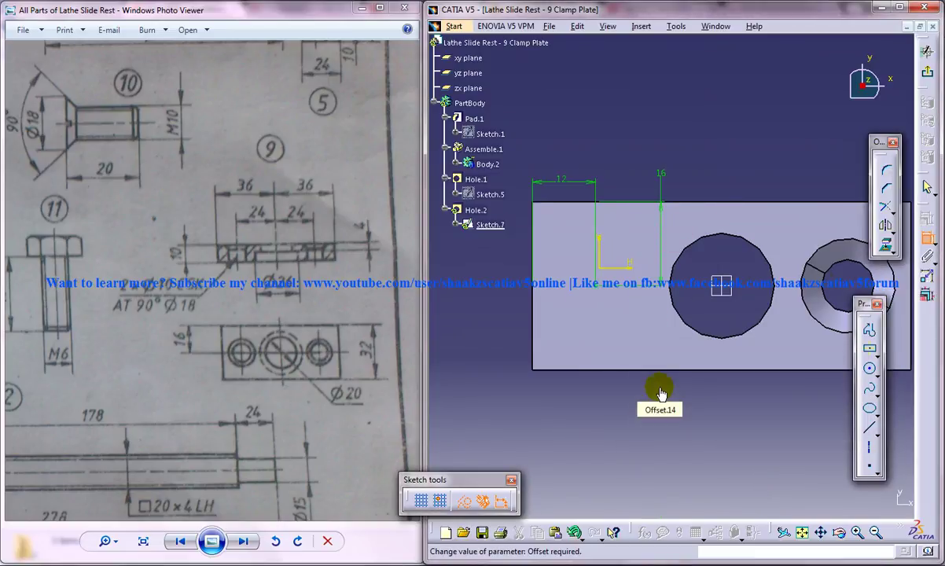
{"action": "left_click", "coordinate": [927, 72]}
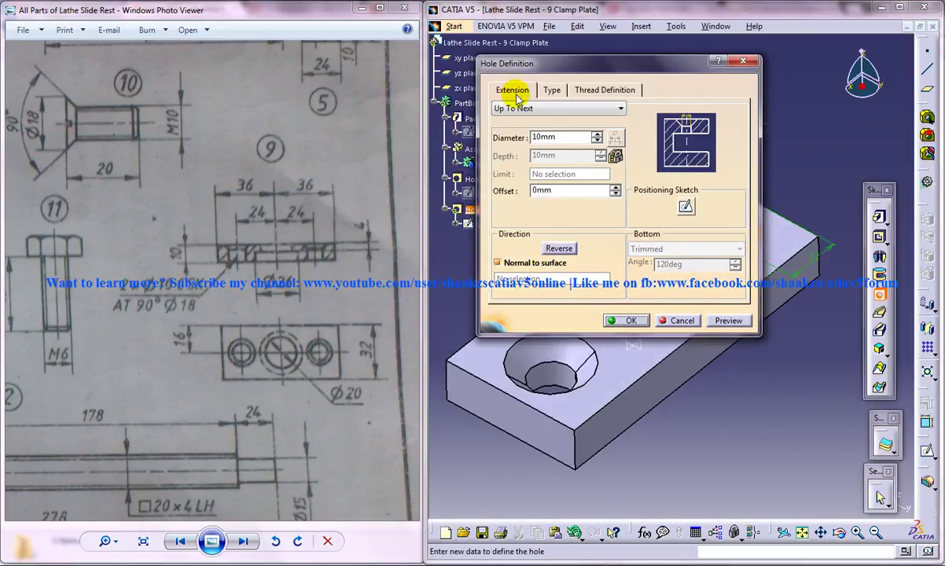
Check the second hole's countersink and extension settings and create it as a 10 mm Up To Next countersunk hole
{"action": "left_click", "coordinate": [552, 90]}
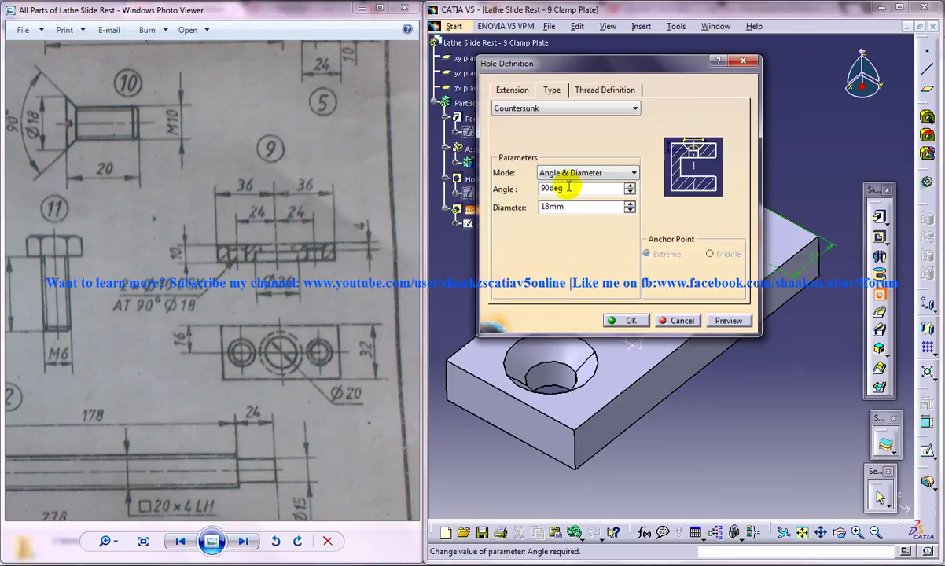
{"action": "left_click", "coordinate": [515, 90]}
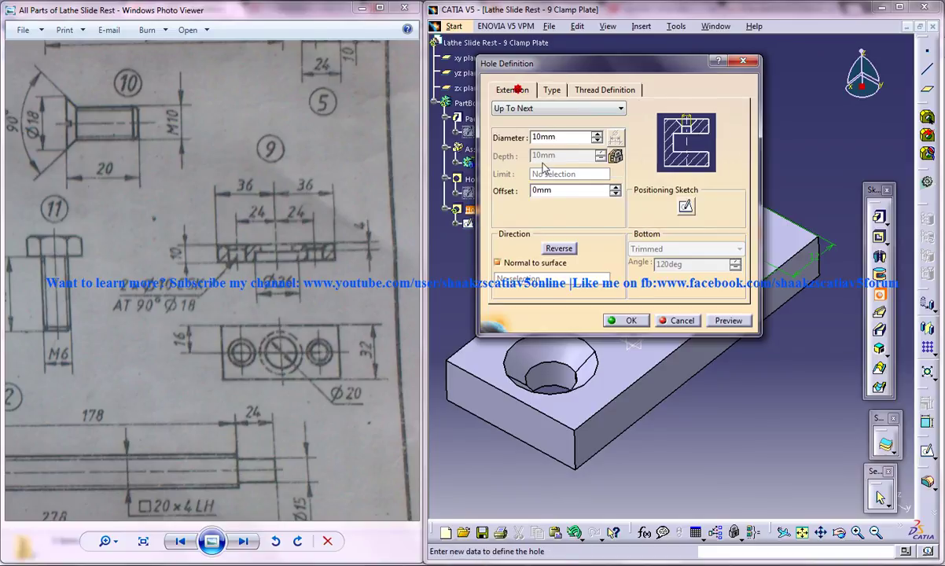
{"action": "left_click", "coordinate": [632, 320]}
{"action": "middle_click_drag", "start_coordinate": [799, 414], "coordinate": [728, 333]}
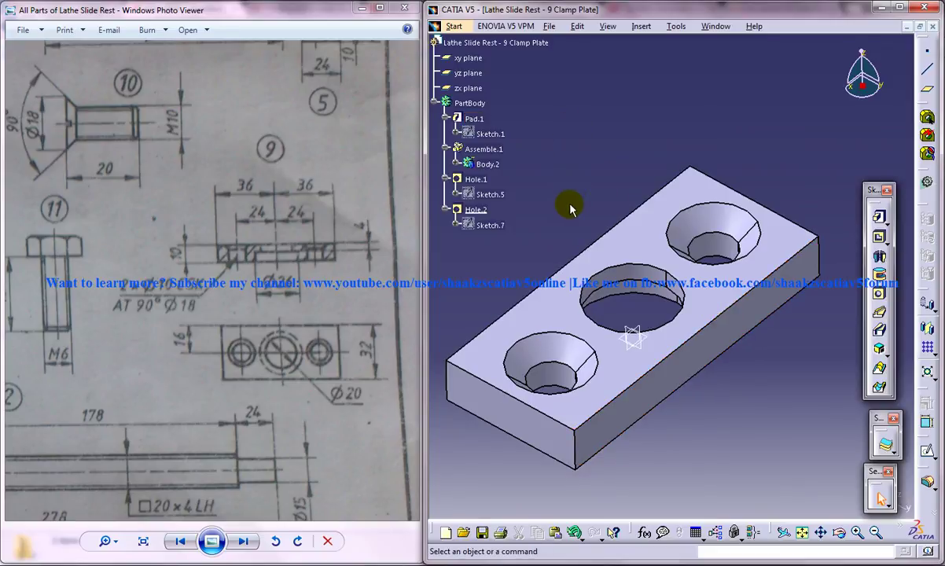
{"action": "middle_click_drag", "start_coordinate": [633, 302], "coordinate": [667, 362]}
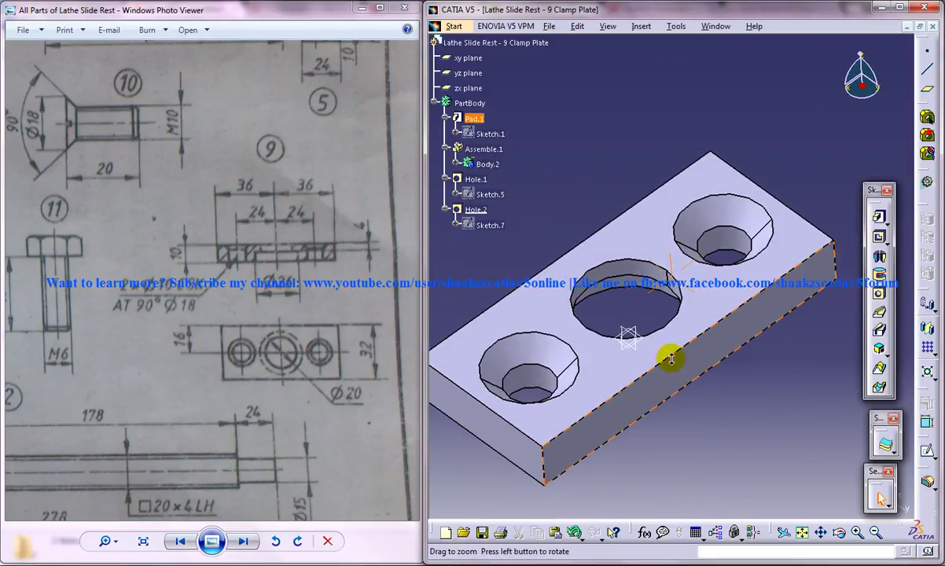